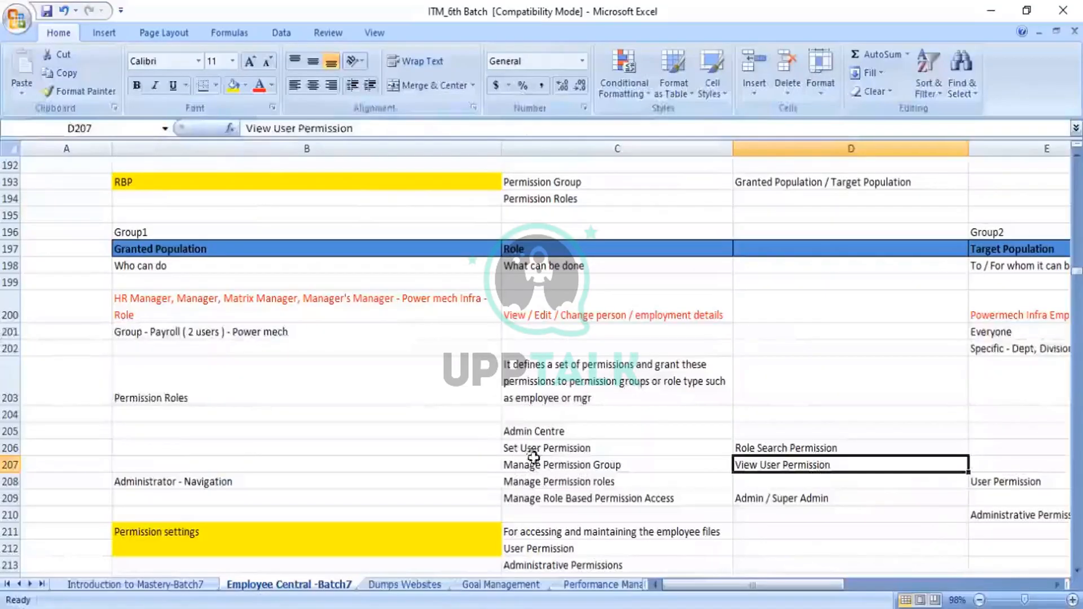
Step: Change the Role Search Permission entry in cell D206 to read "User Role Search Permission"
{"action": "left_click", "coordinate": [757, 448]}
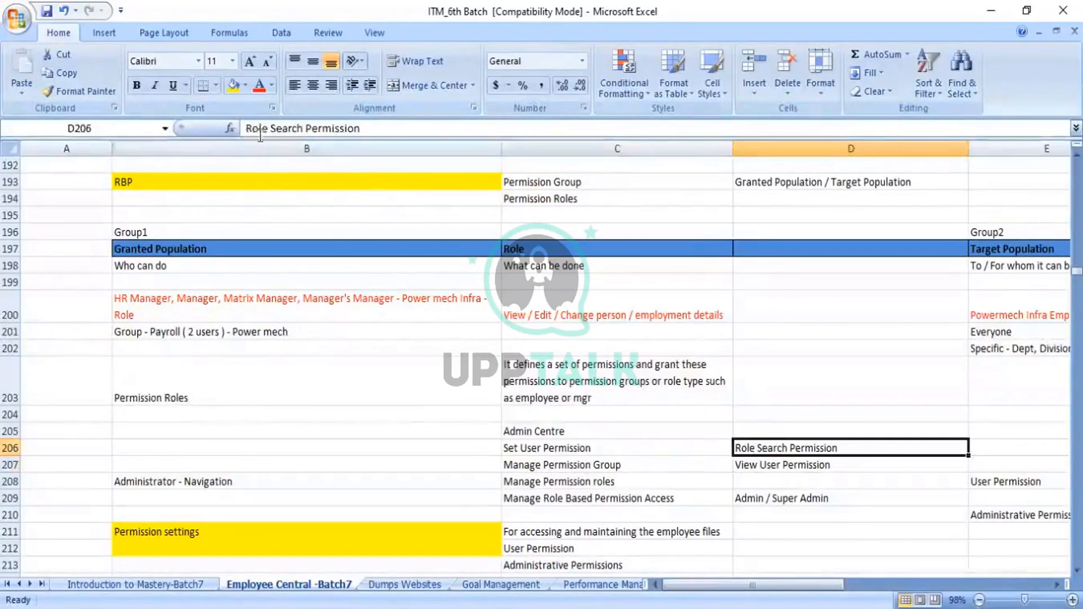
{"action": "left_click", "coordinate": [243, 129]}
{"action": "type", "text": "Ue"}
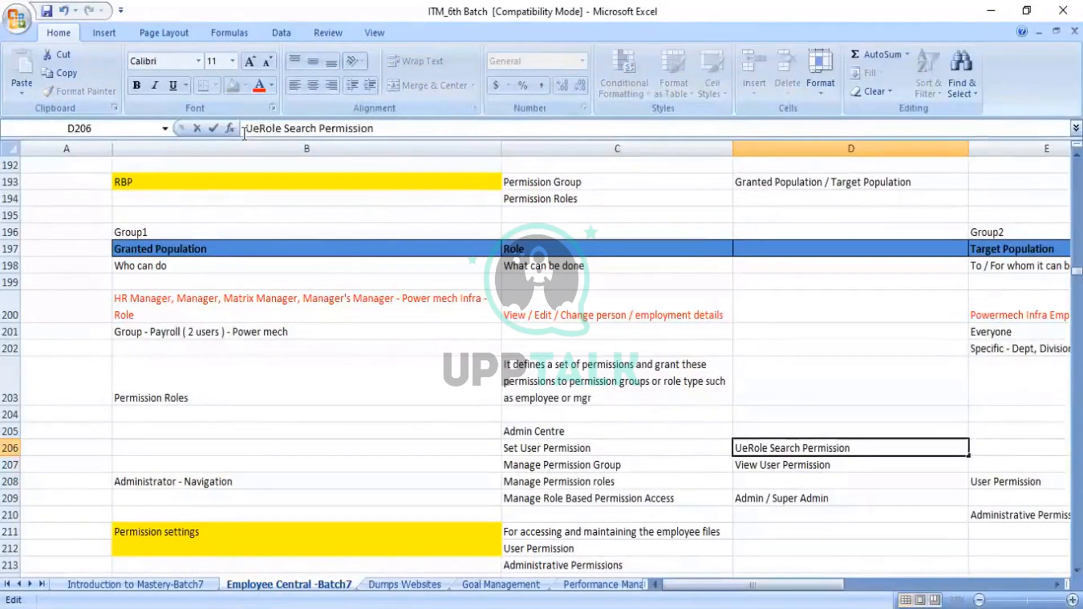
{"action": "key", "text": "BackSpace"}
{"action": "type", "text": "ser"}
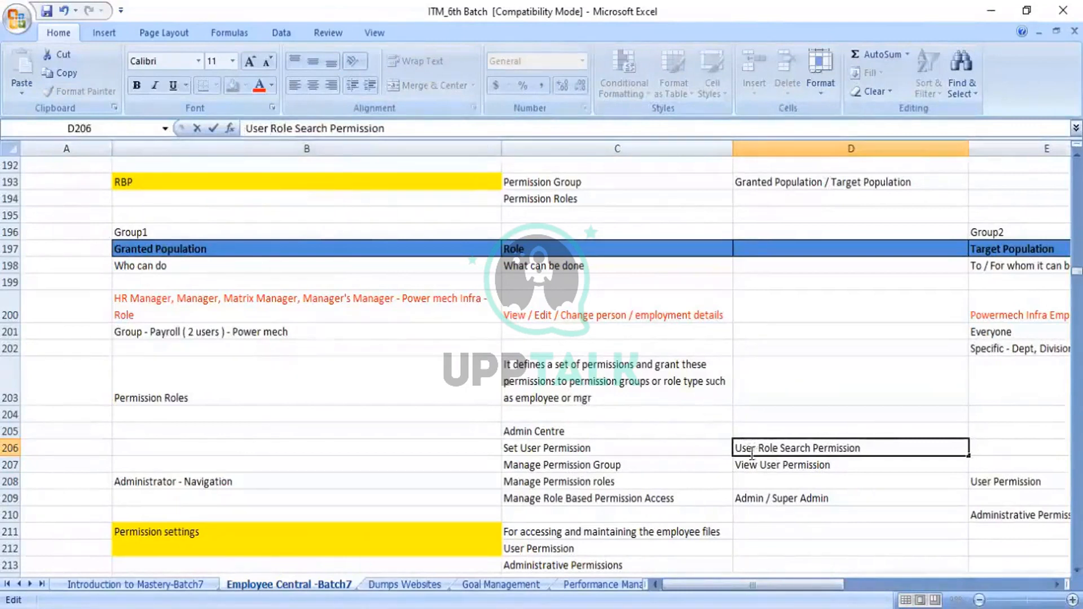
{"action": "left_click", "coordinate": [804, 496]}
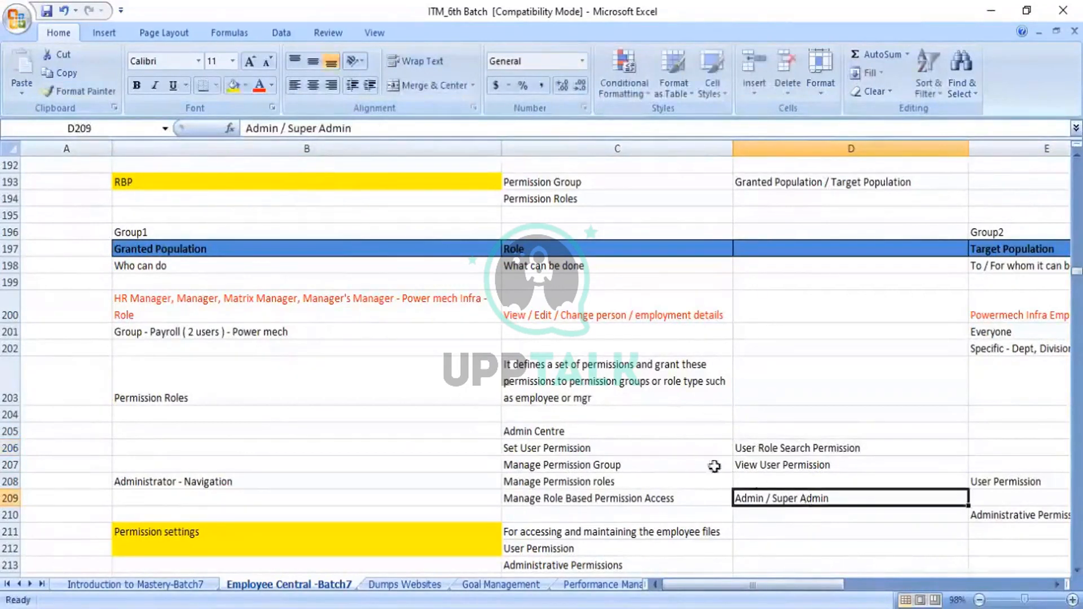
Step: Compare the Manage Role Based Permission Access row with the Set User Permissions tools in SuccessFactors, and close the tools list
{"action": "left_click", "coordinate": [611, 501]}
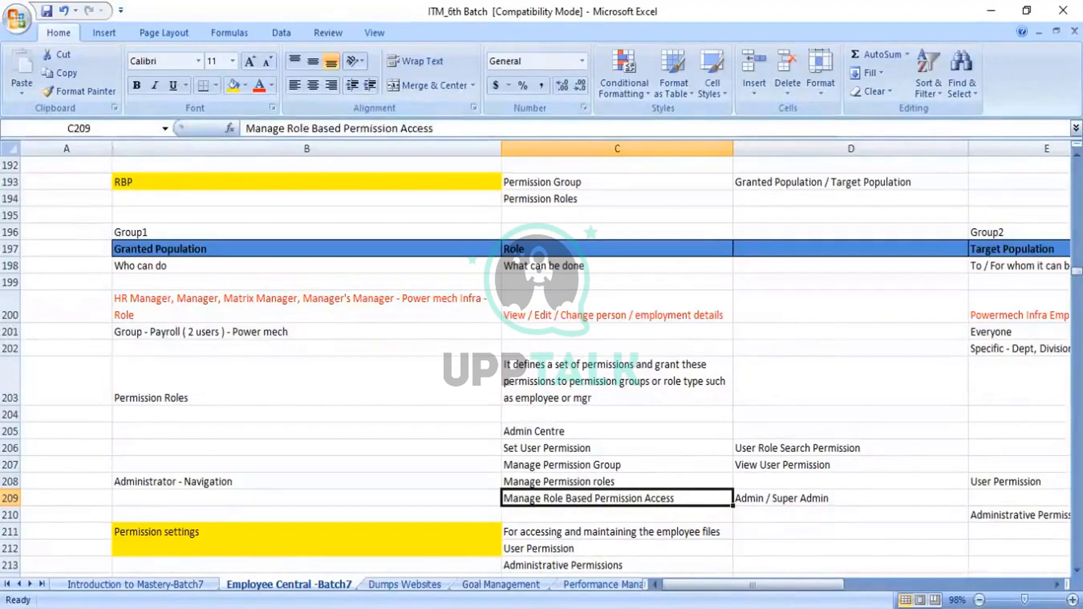
{"action": "key", "text": "alt+Tab"}
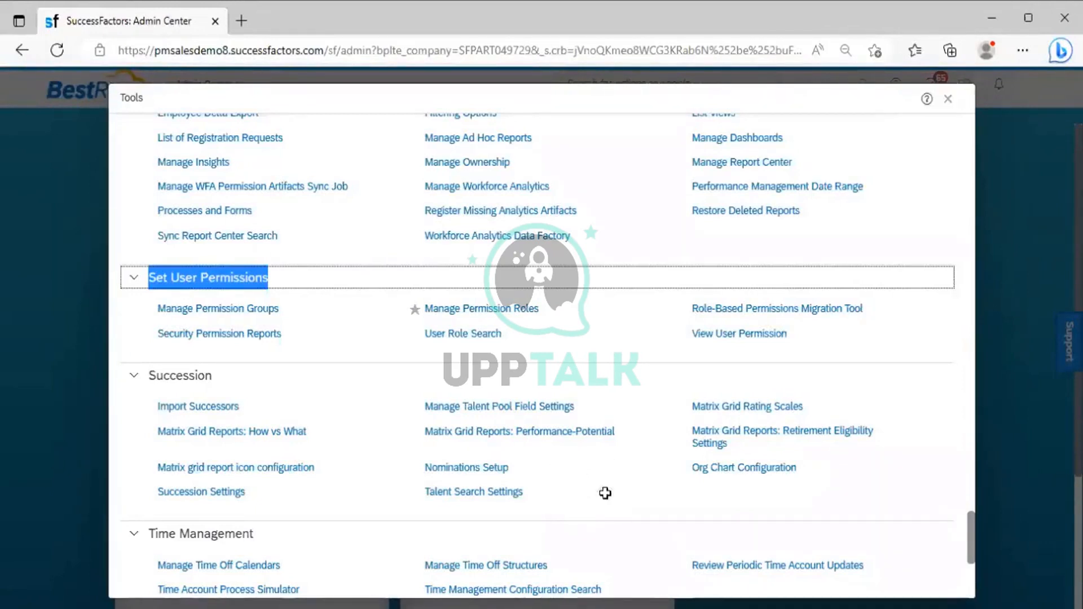
{"action": "key", "text": "alt+Tab"}
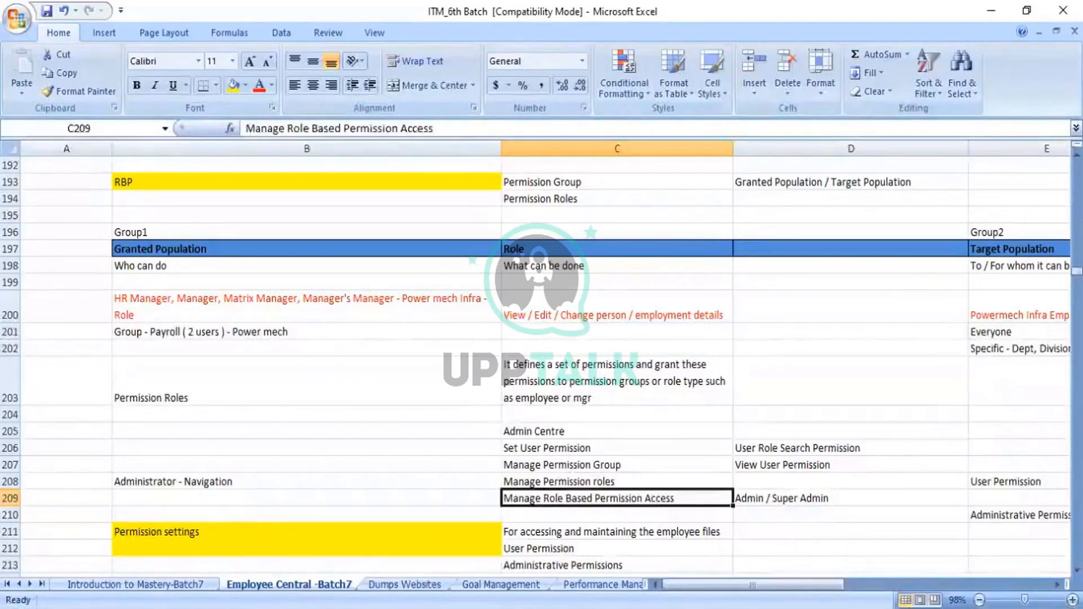
{"action": "key", "text": "alt+Tab"}
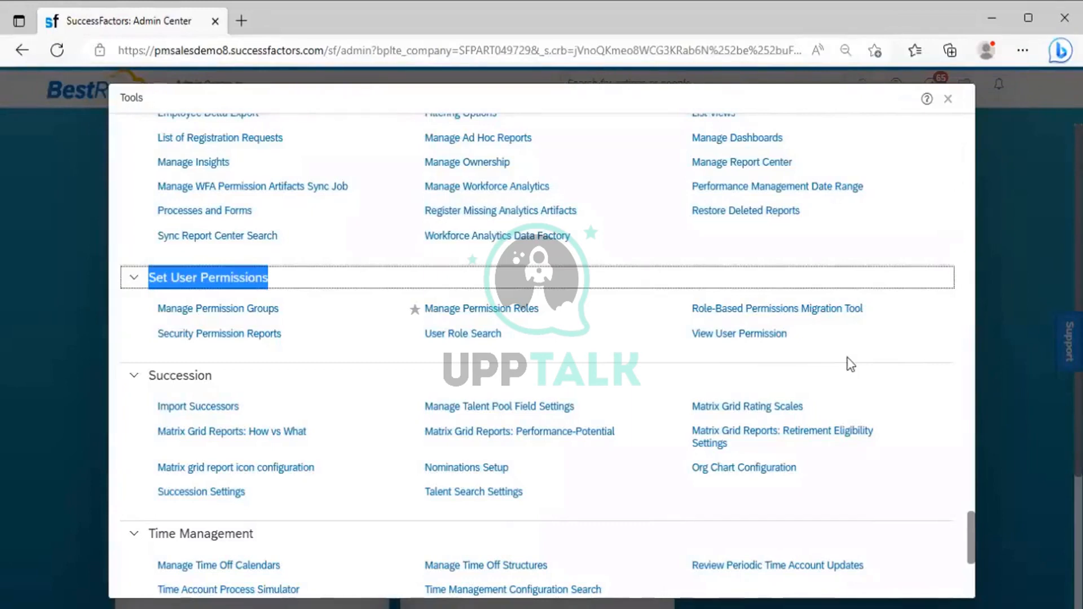
{"action": "left_click", "coordinate": [948, 103]}
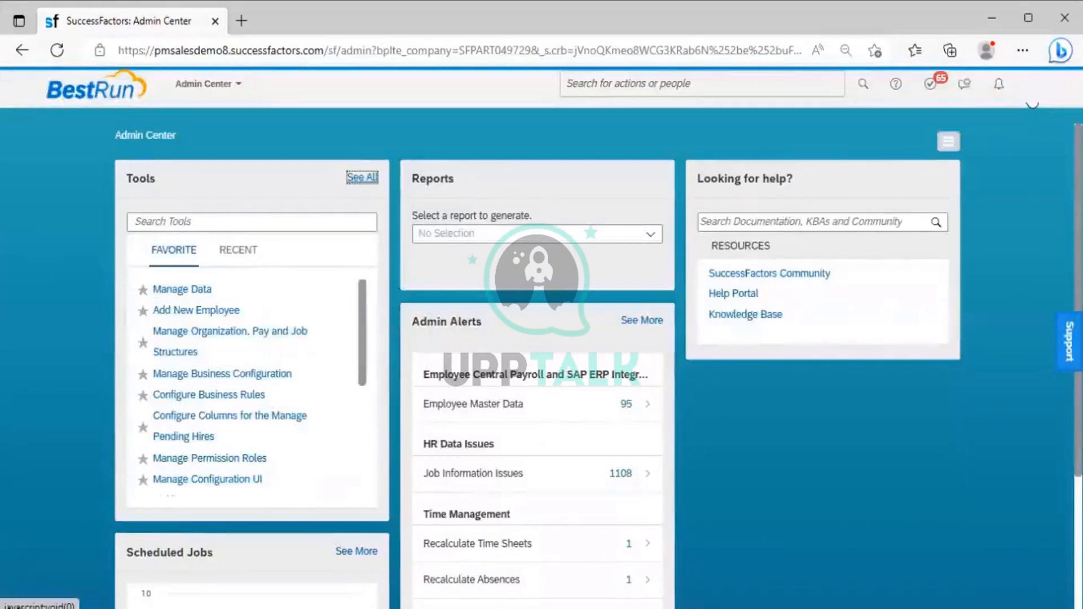
Step: Proxy as the administrative support user found by entering "SF ADMIN" as the target user name
{"action": "left_click", "coordinate": [1032, 85]}
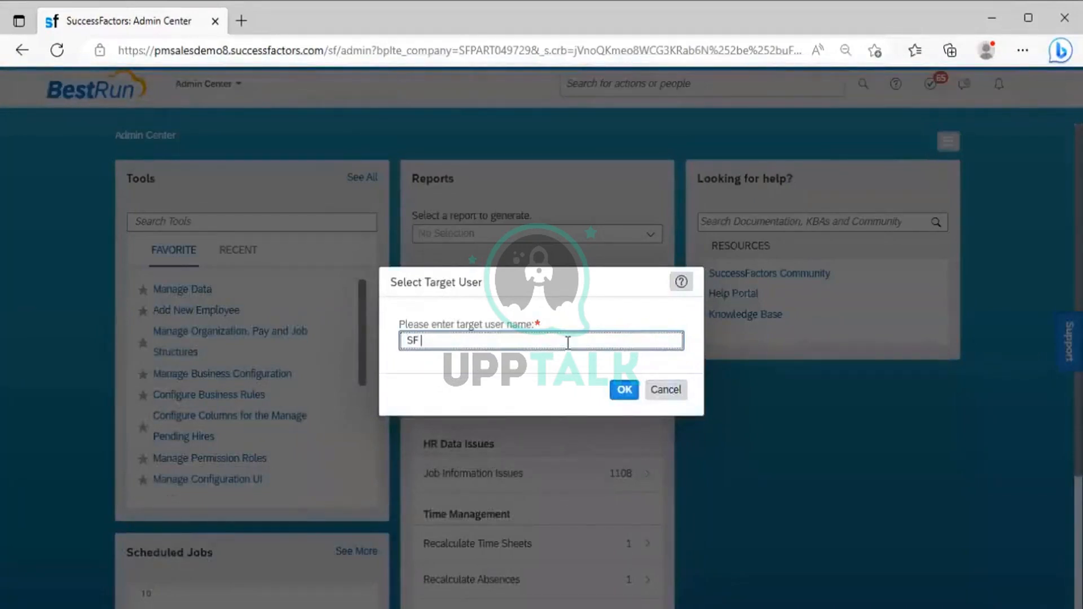
{"action": "type", "text": "MIN"}
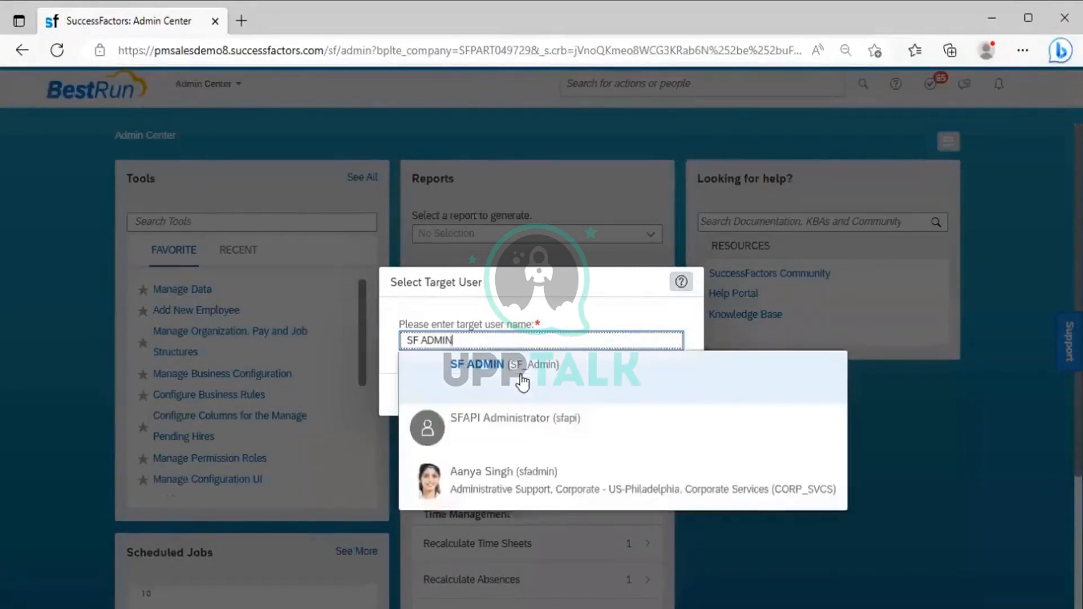
{"action": "left_click", "coordinate": [533, 489]}
{"action": "left_click", "coordinate": [624, 390]}
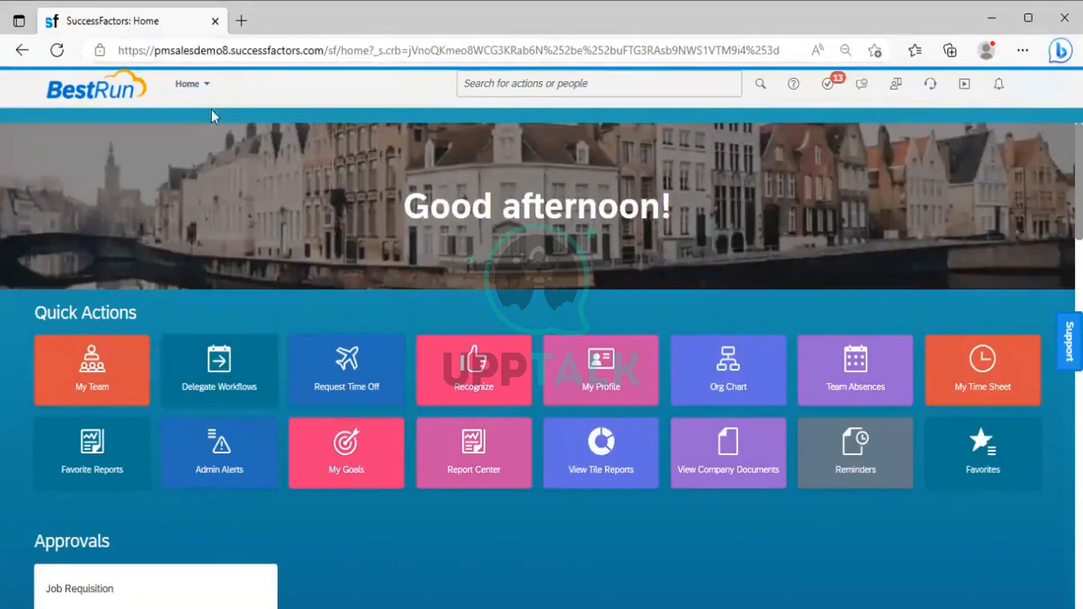
Step: Open the full tools list in Admin Center and examine the Set User Permissions section for Manage Role-Based Permission Access
{"action": "left_click", "coordinate": [210, 86]}
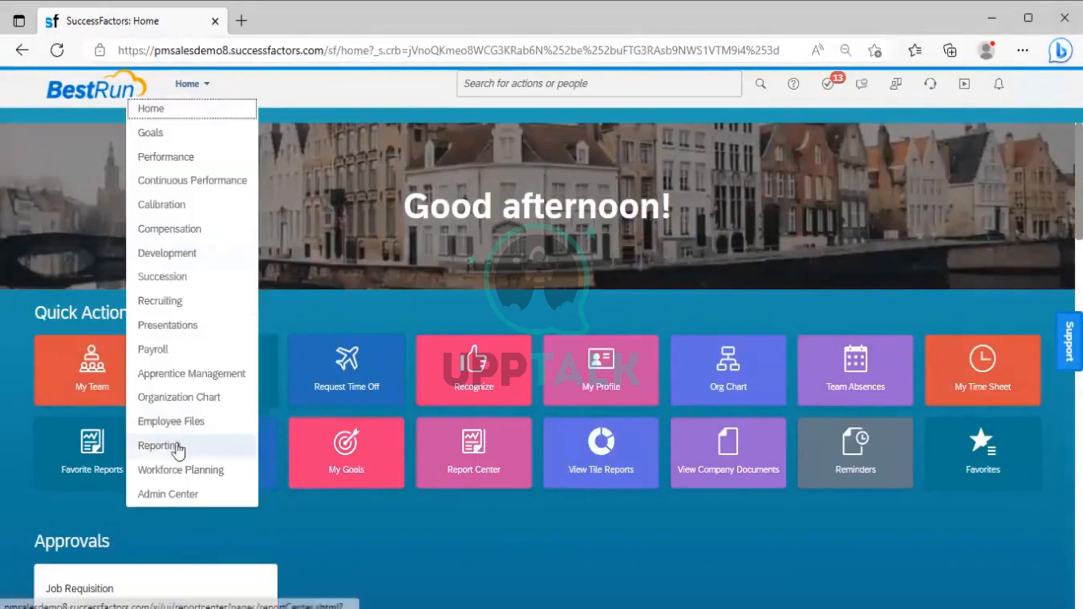
{"action": "left_click", "coordinate": [185, 494]}
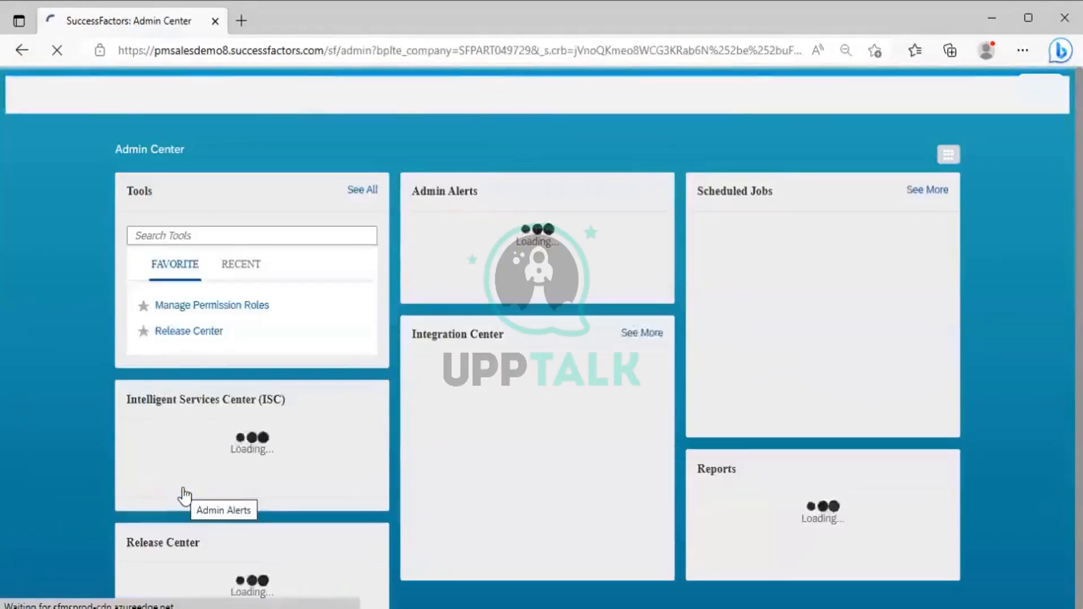
{"action": "left_click", "coordinate": [360, 180]}
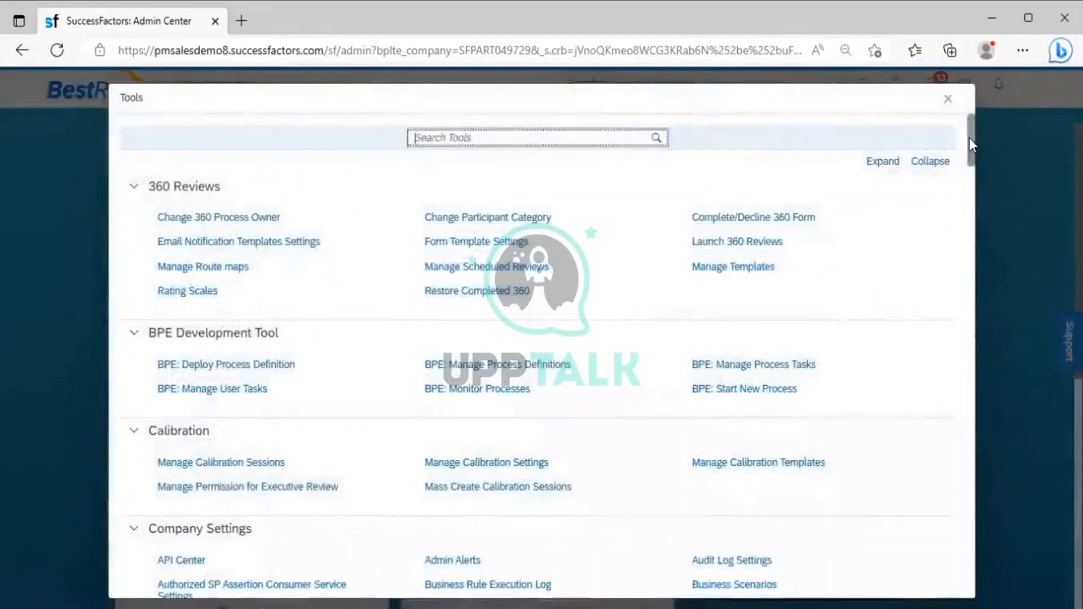
{"action": "left_click_drag", "start_coordinate": [969, 138], "coordinate": [954, 547]}
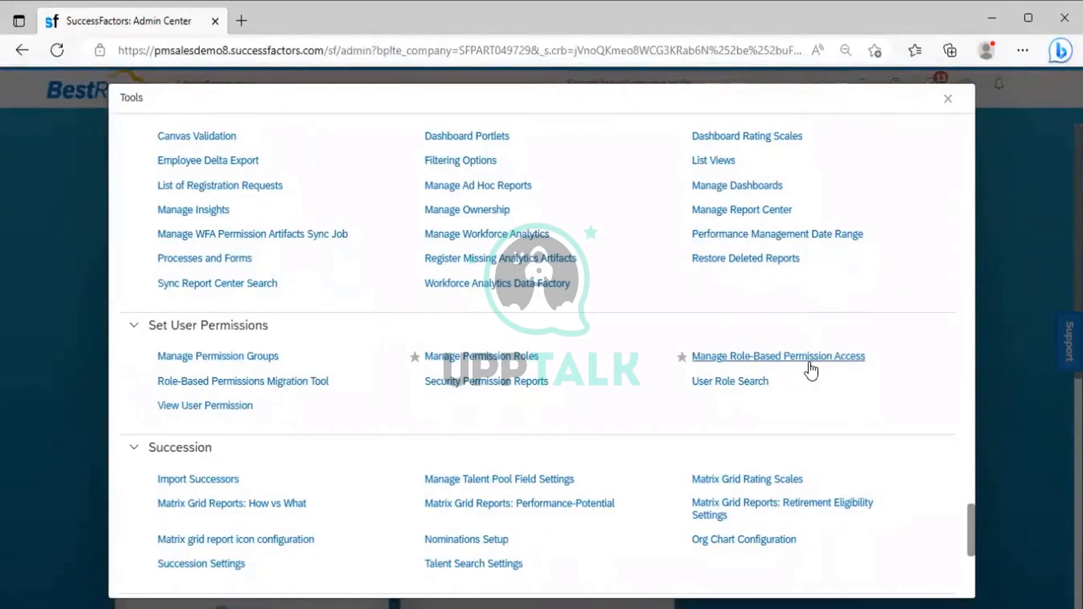
{"action": "left_click", "coordinate": [949, 100]}
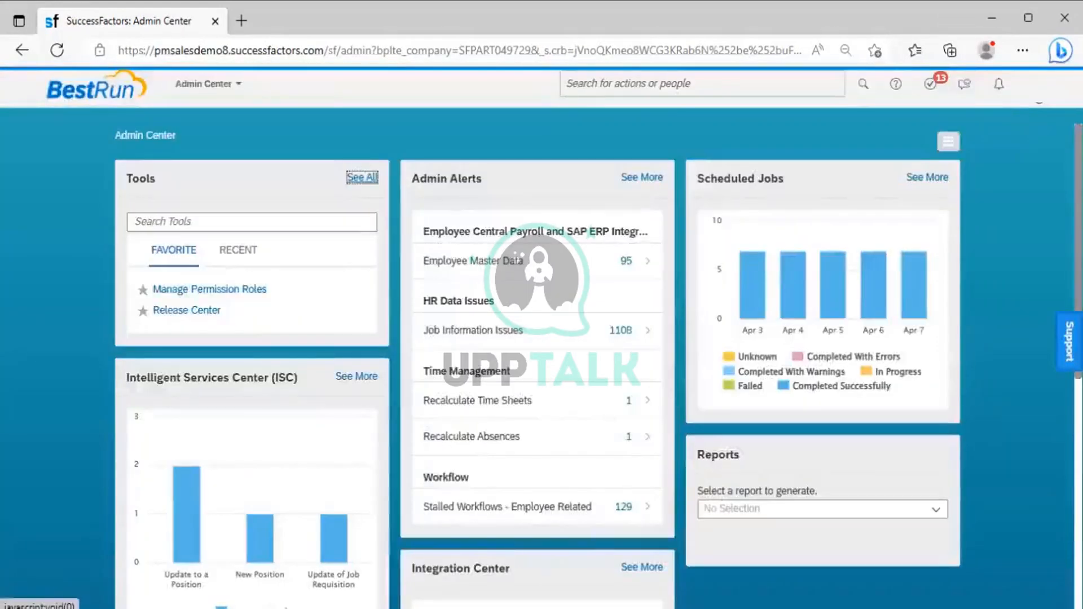
Step: Proxy as a different employee by entering that person's name as the target user
{"action": "left_click", "coordinate": [1039, 84]}
{"action": "left_click", "coordinate": [756, 181]}
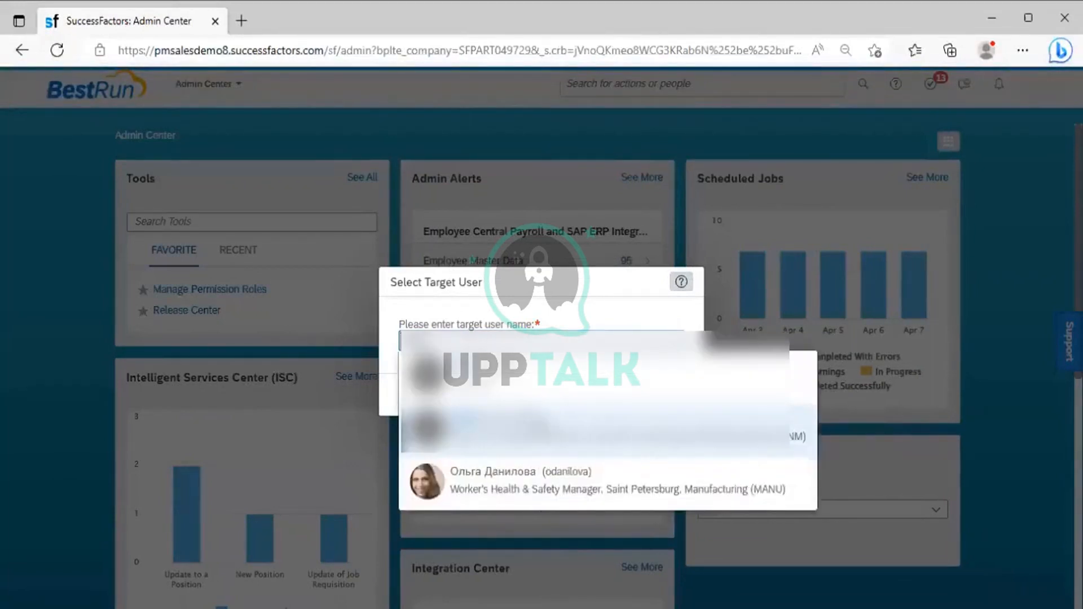
{"action": "left_click", "coordinate": [621, 391]}
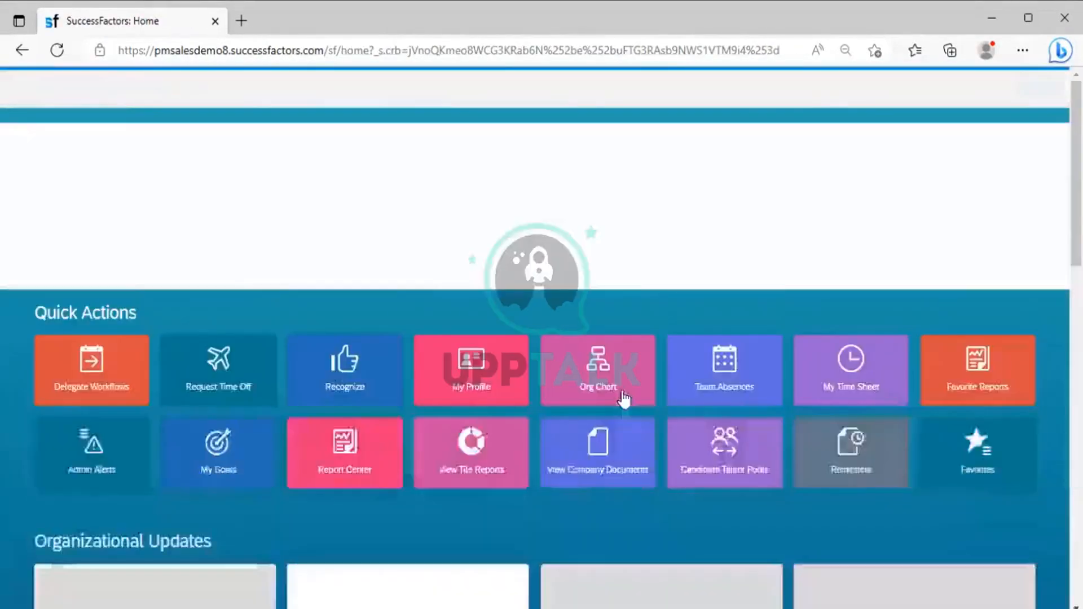
Step: Examine which Set User Permissions tools this proxied employee has in the full Admin Center tools list, and close the list
{"action": "left_click", "coordinate": [189, 84]}
{"action": "left_click", "coordinate": [169, 494]}
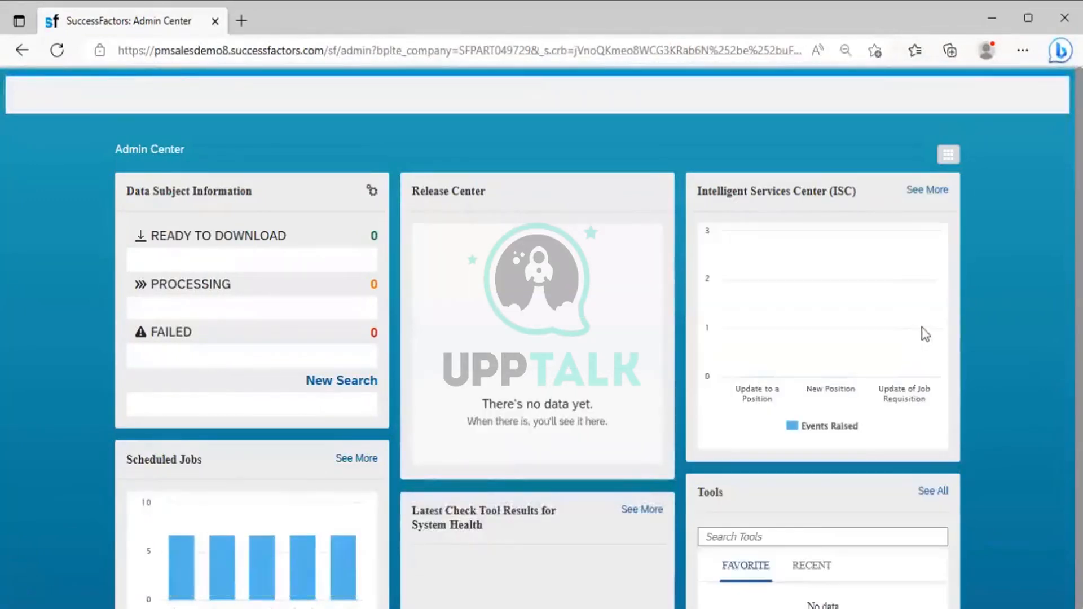
{"action": "left_click", "coordinate": [933, 479]}
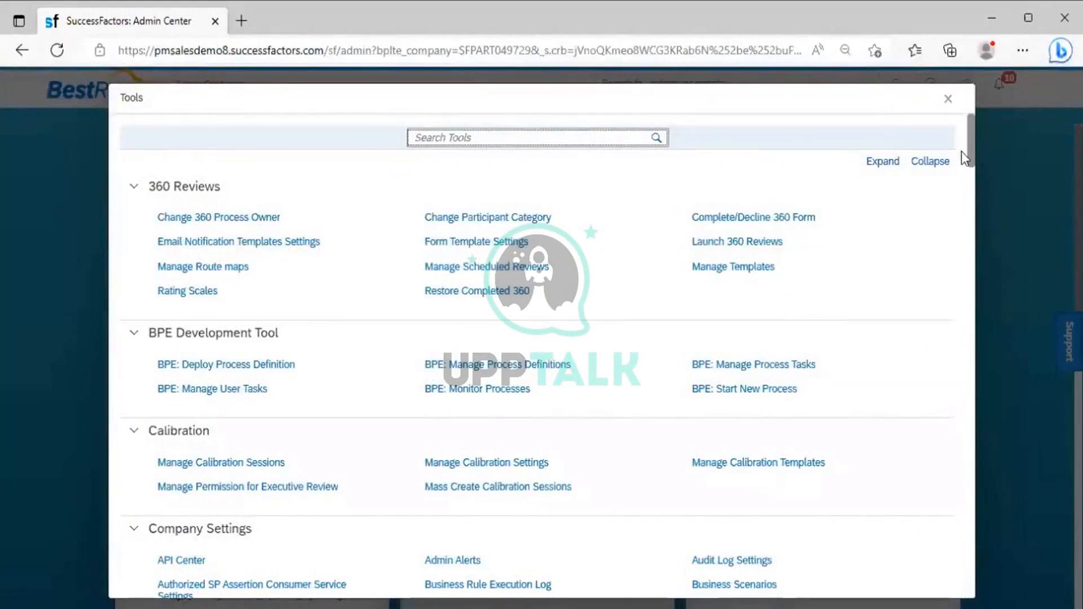
{"action": "left_click_drag", "start_coordinate": [972, 152], "coordinate": [973, 260]}
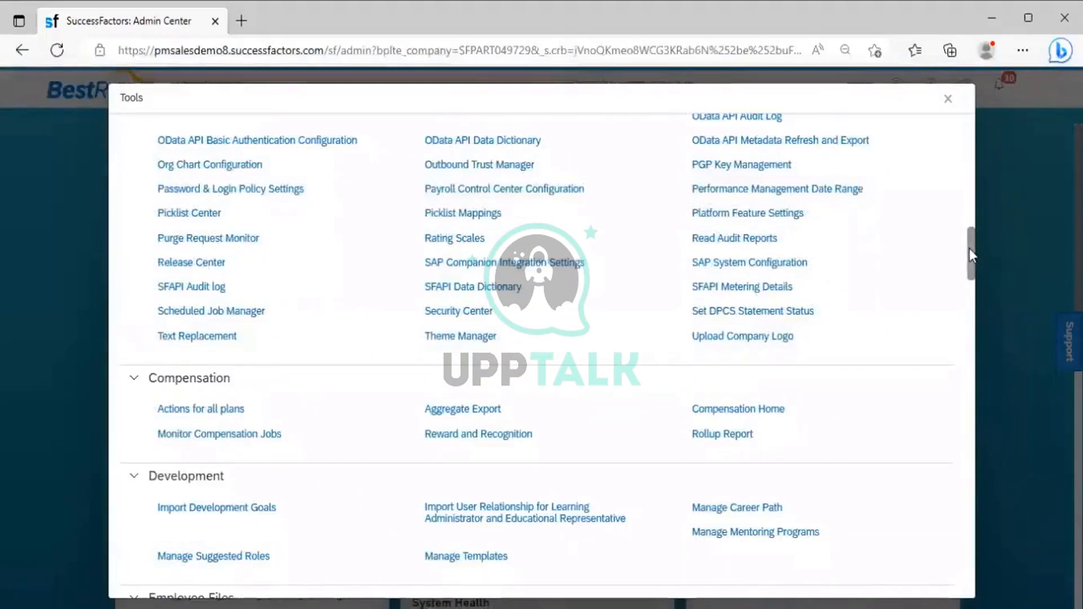
{"action": "scroll", "coordinate": [963, 474], "scroll_direction": "down", "scroll_amount": 20}
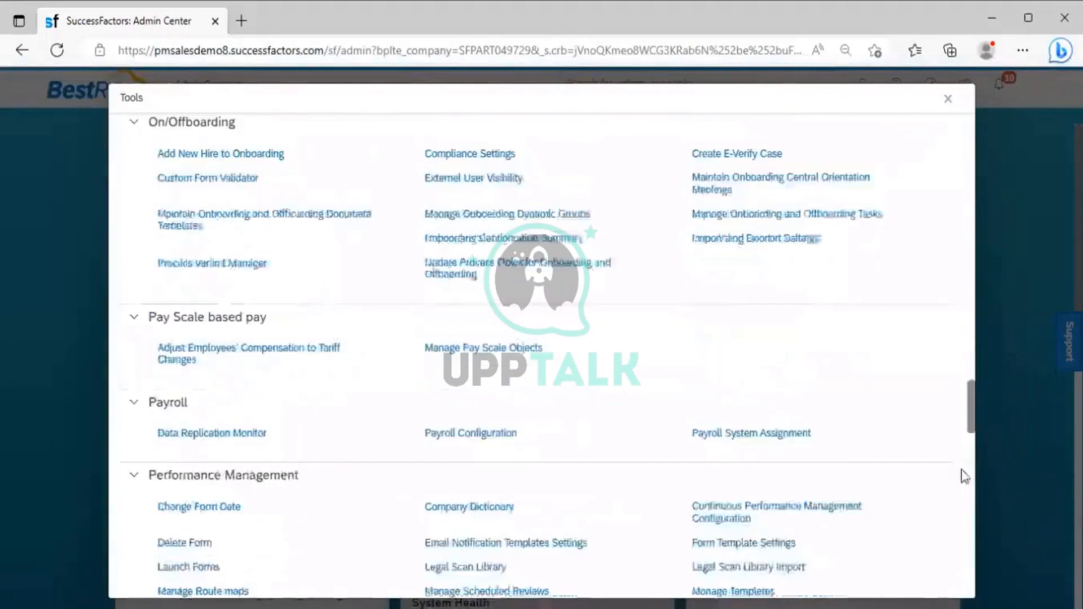
{"action": "scroll", "coordinate": [962, 473], "scroll_direction": "down", "scroll_amount": 8}
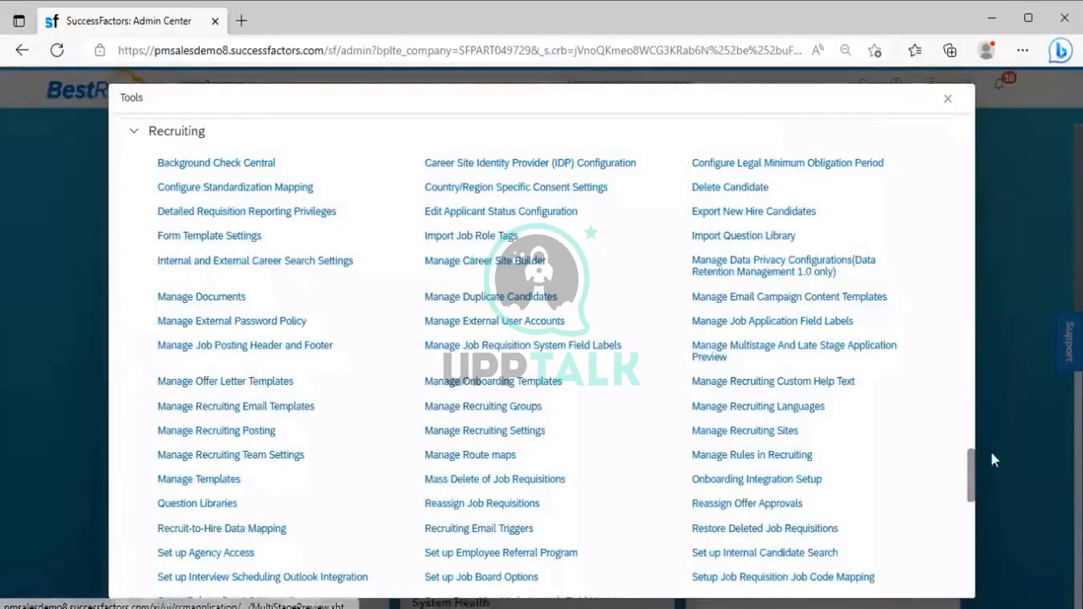
{"action": "scroll", "coordinate": [969, 459], "scroll_direction": "down", "scroll_amount": 7}
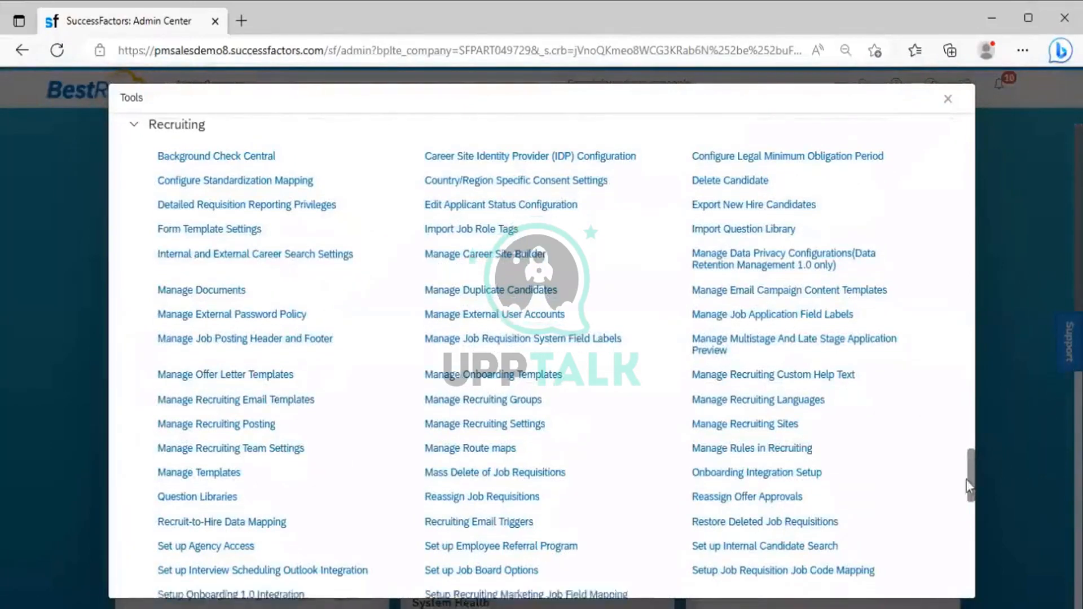
{"action": "scroll", "coordinate": [969, 517], "scroll_direction": "down", "scroll_amount": 4}
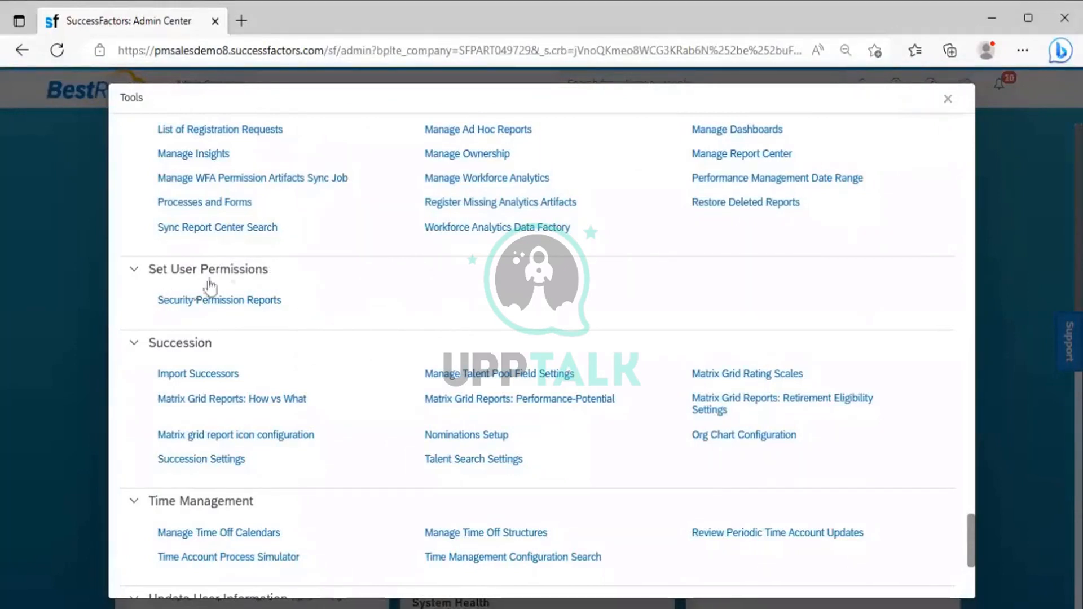
{"action": "left_click_drag", "start_coordinate": [281, 278], "coordinate": [141, 279]}
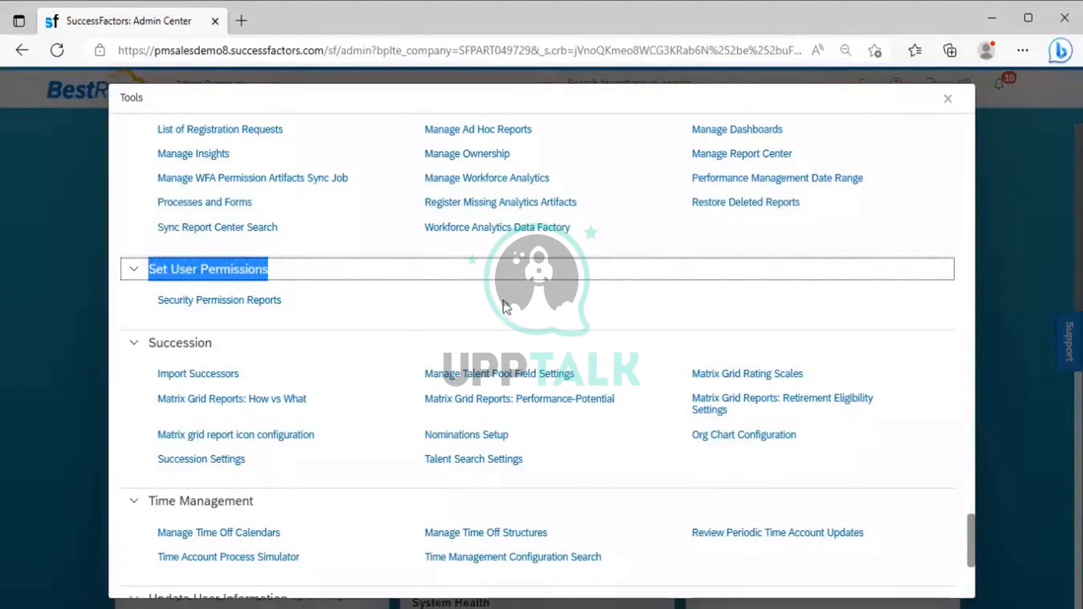
{"action": "left_click", "coordinate": [482, 330]}
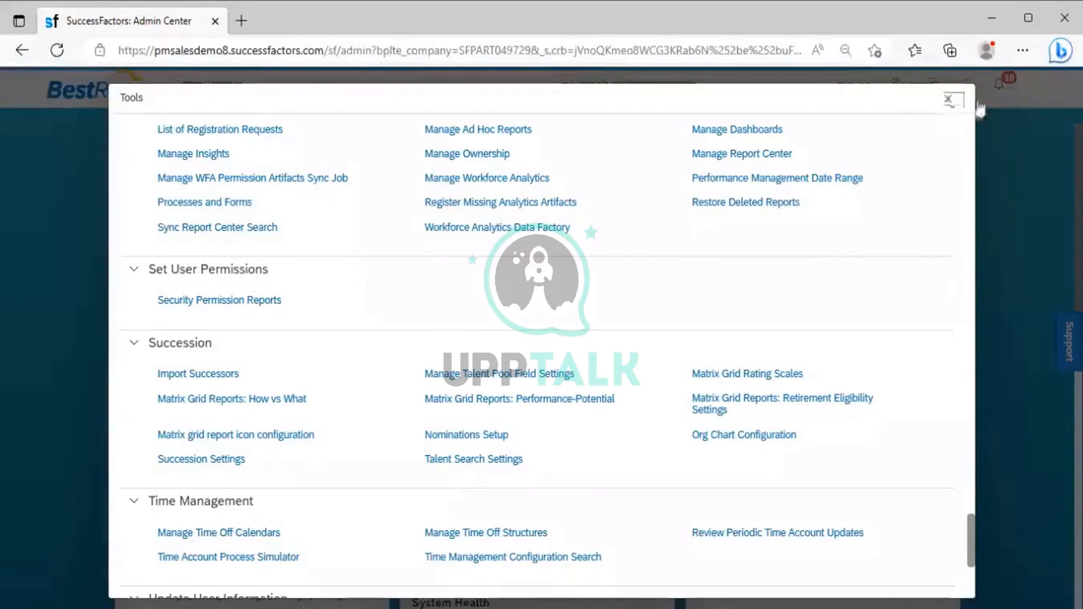
{"action": "left_click", "coordinate": [948, 100]}
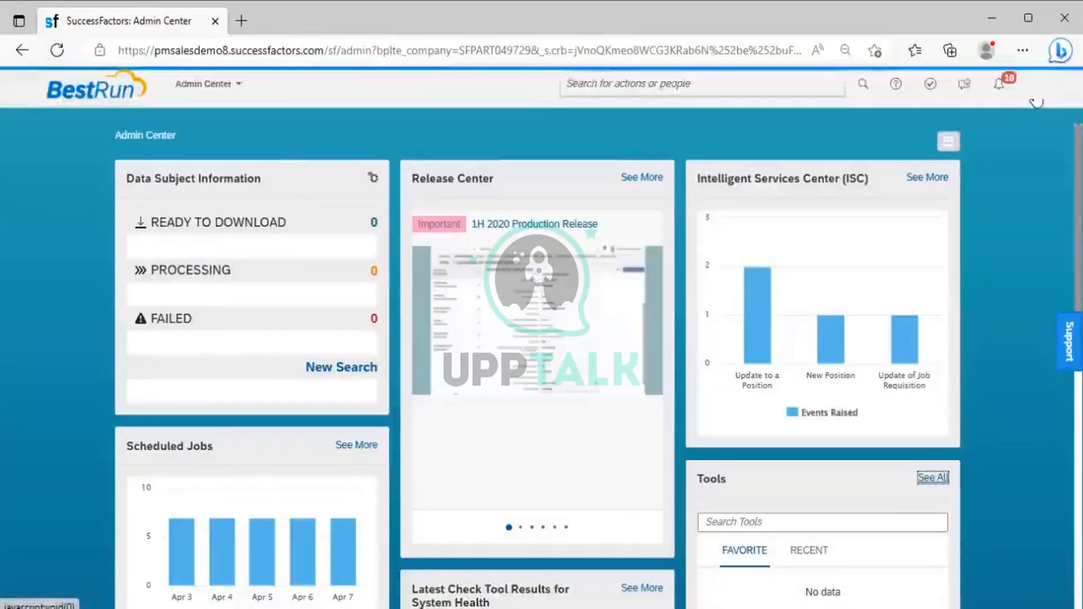
Step: Switch the proxy back to the administrative support user by searching for "SF ADMIN" as the target user name
{"action": "left_click", "coordinate": [1036, 99]}
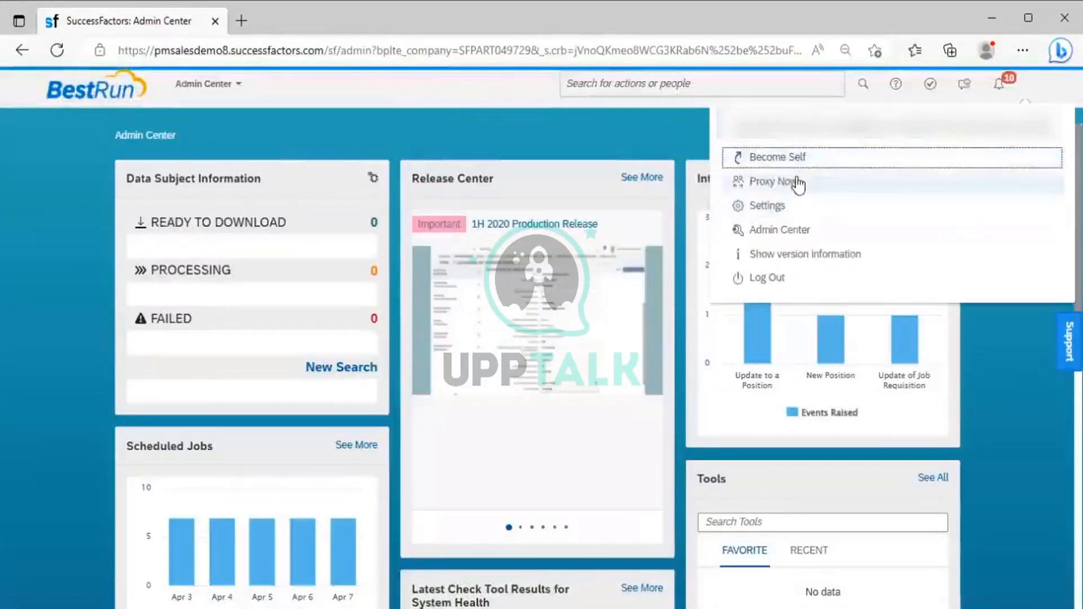
{"action": "left_click", "coordinate": [793, 179]}
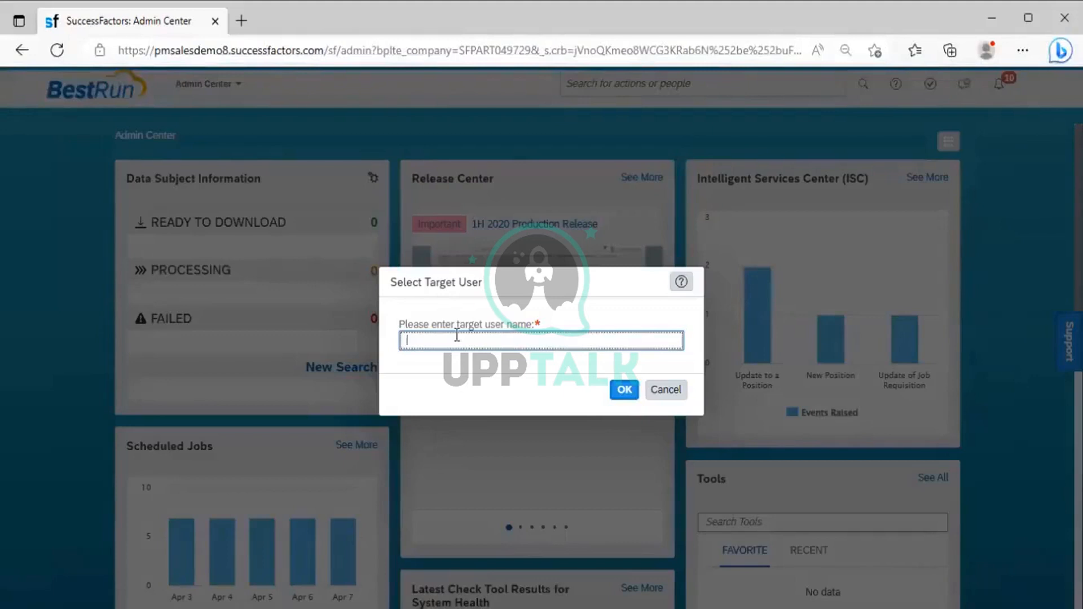
{"action": "type", "text": "SF ADMIN"}
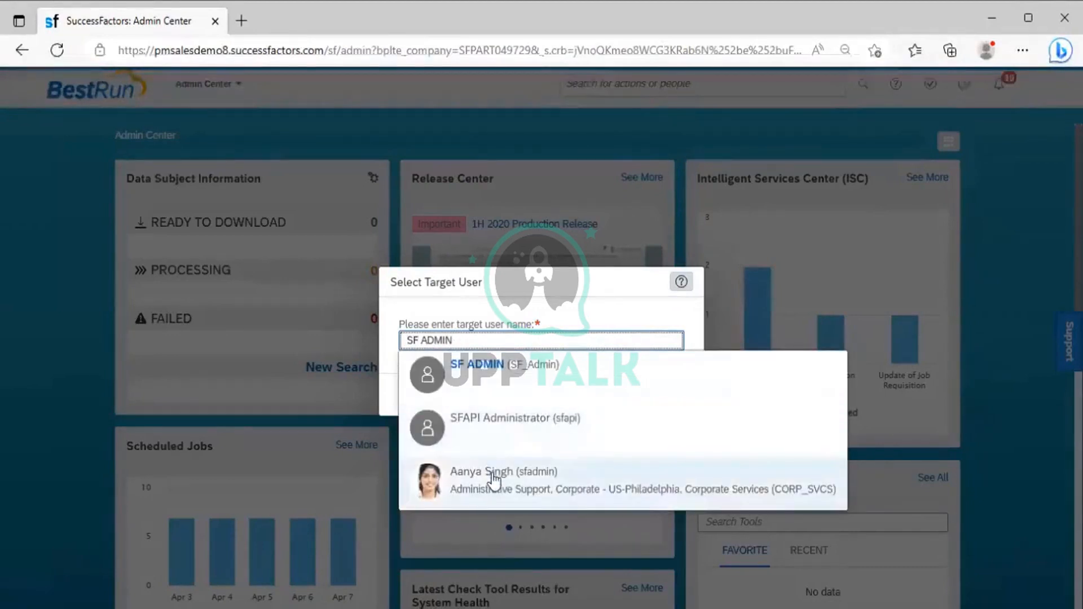
{"action": "left_click", "coordinate": [496, 478]}
{"action": "left_click", "coordinate": [625, 390]}
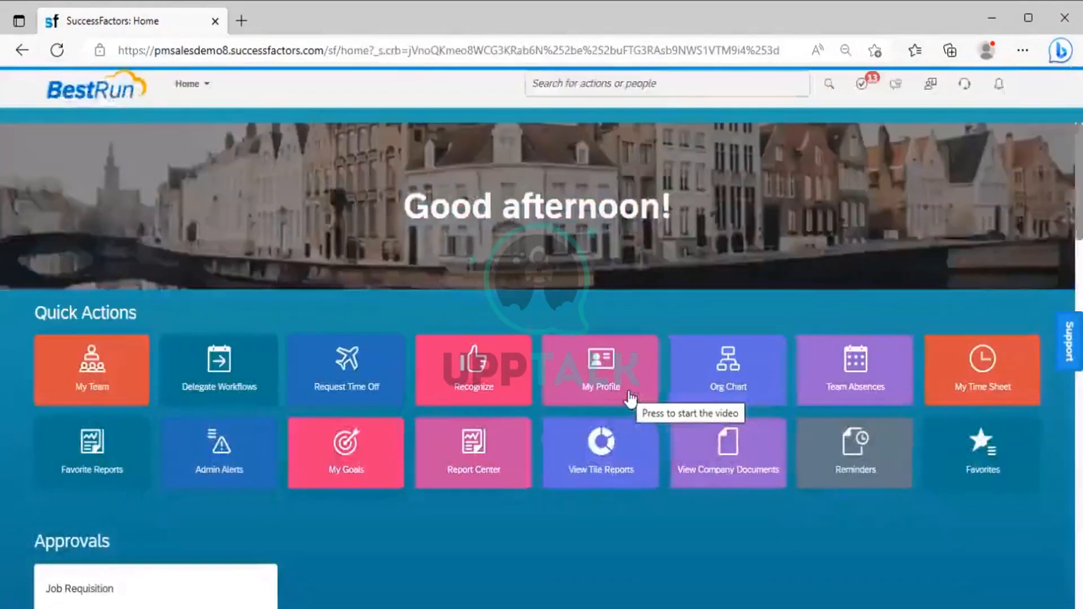
Step: Find Manage Role-Based Permission Access with an action search for "Manage role" and open it
{"action": "left_click", "coordinate": [209, 88]}
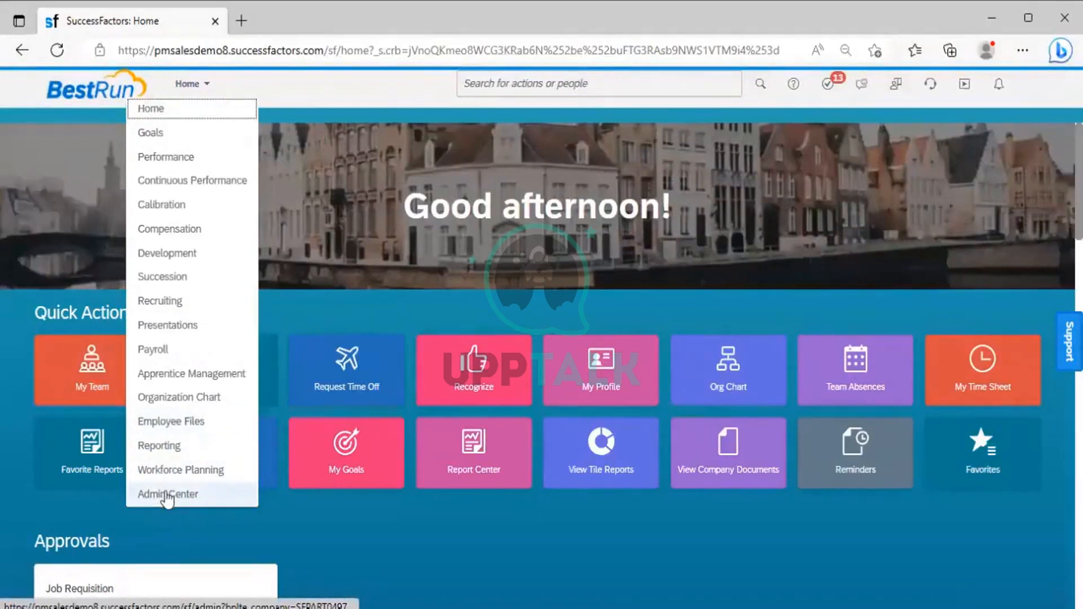
{"action": "left_click", "coordinate": [198, 504]}
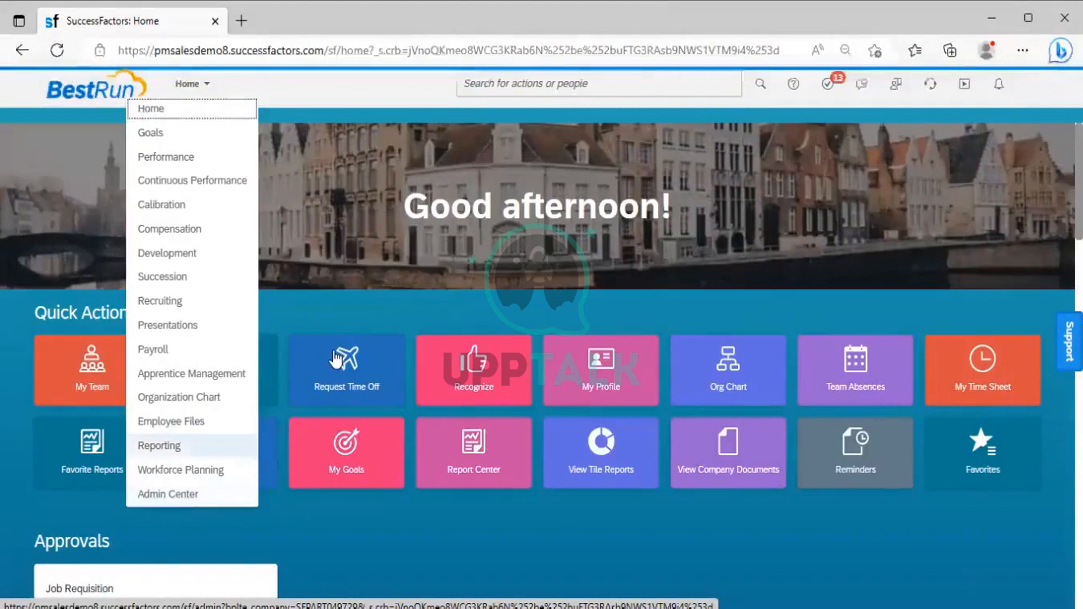
{"action": "left_click", "coordinate": [535, 90]}
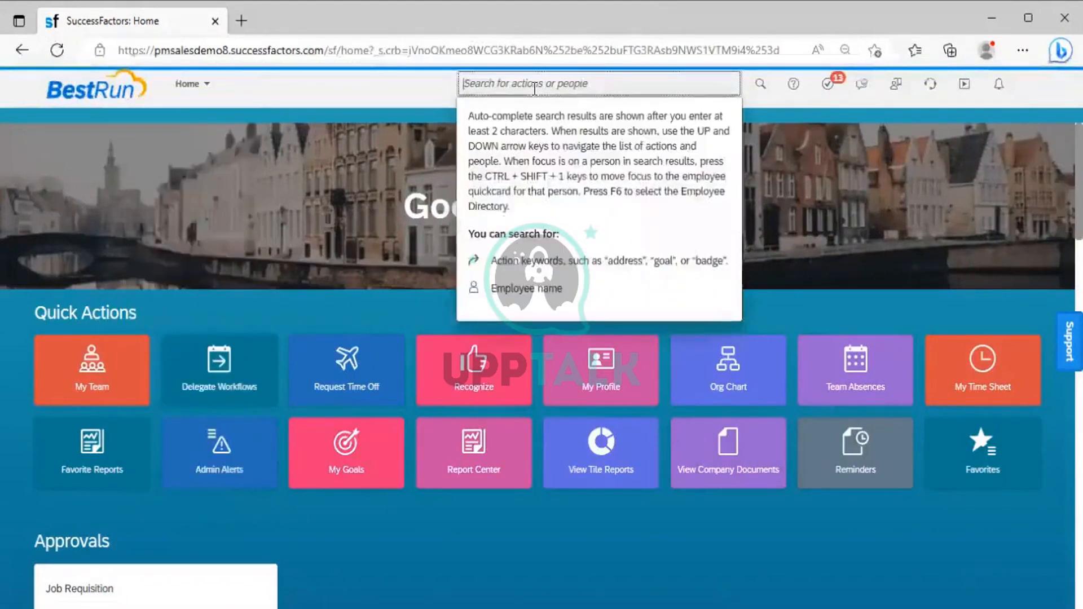
{"action": "type", "text": "M"}
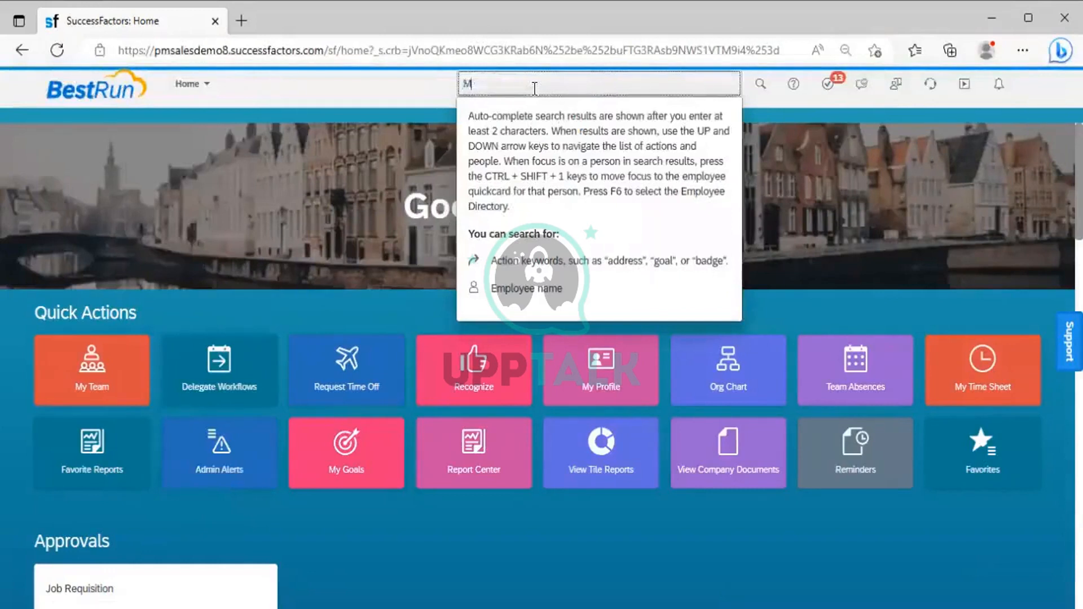
{"action": "type", "text": "anage role"}
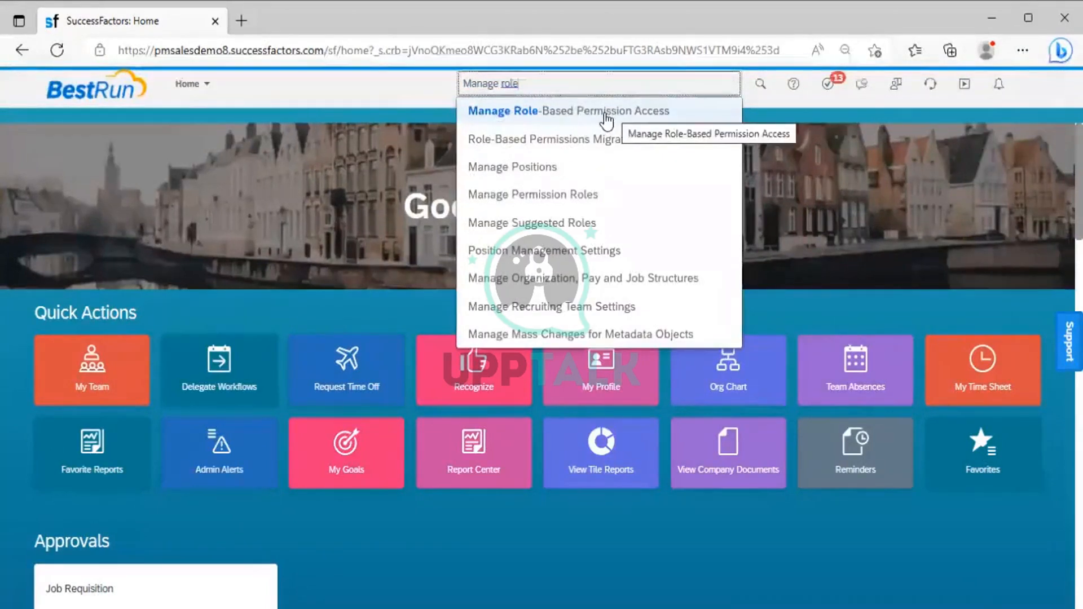
{"action": "left_click", "coordinate": [659, 115]}
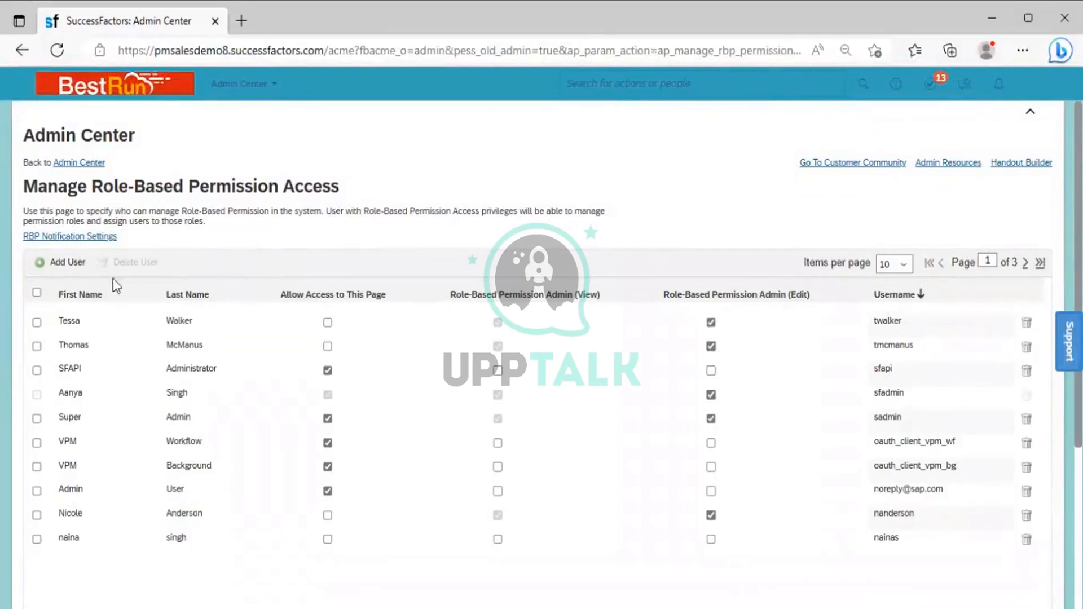
Step: Add a user to role-based permission access by searching for the employee's name, selecting the matching record and granting permission
{"action": "left_click", "coordinate": [62, 263]}
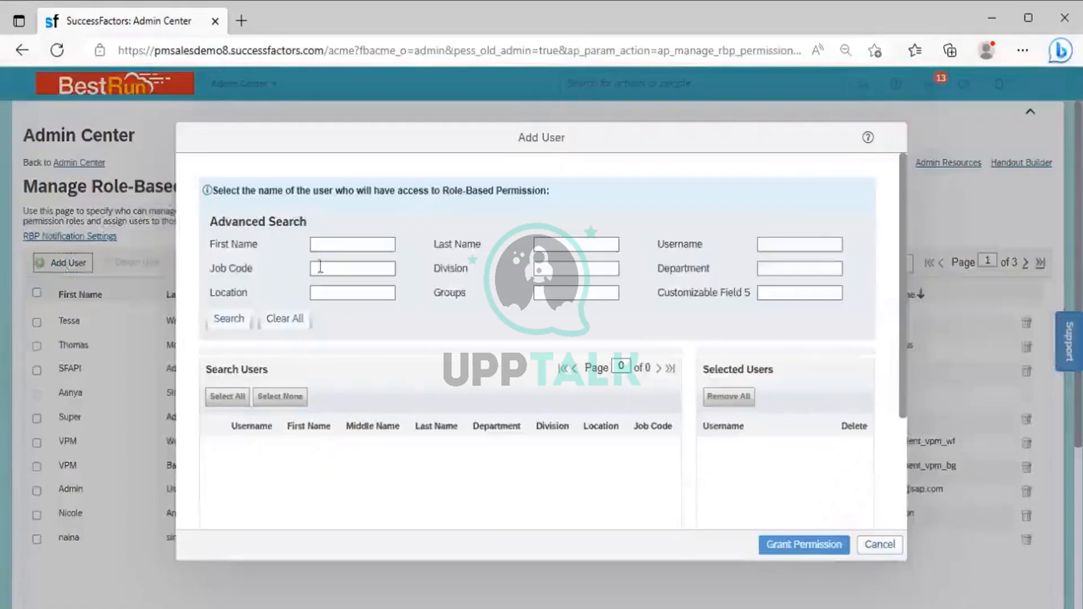
{"action": "left_click", "coordinate": [341, 244]}
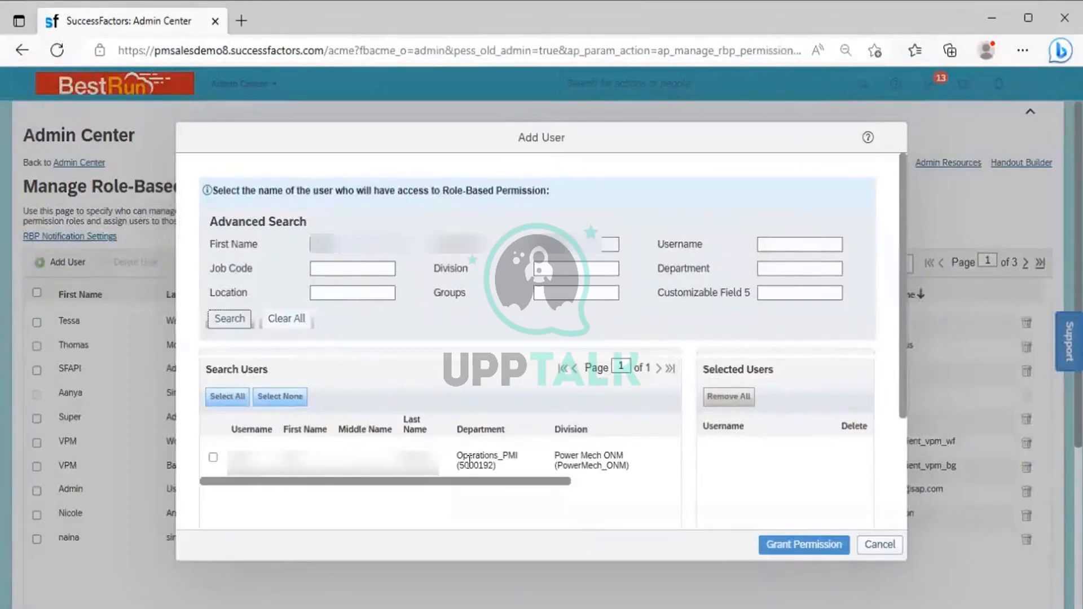
{"action": "left_click", "coordinate": [212, 457]}
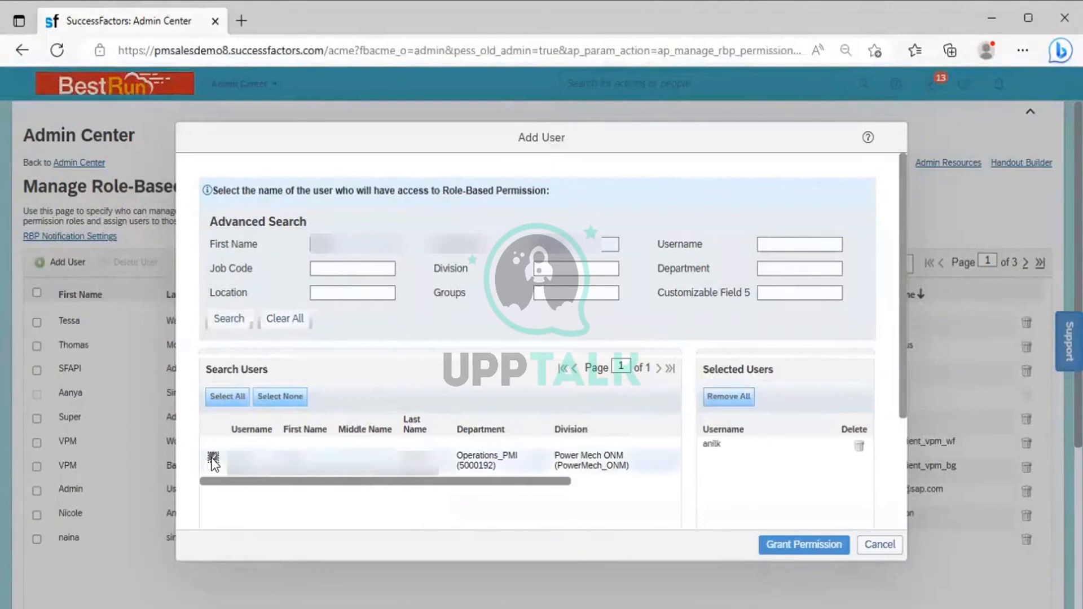
{"action": "left_click", "coordinate": [789, 534]}
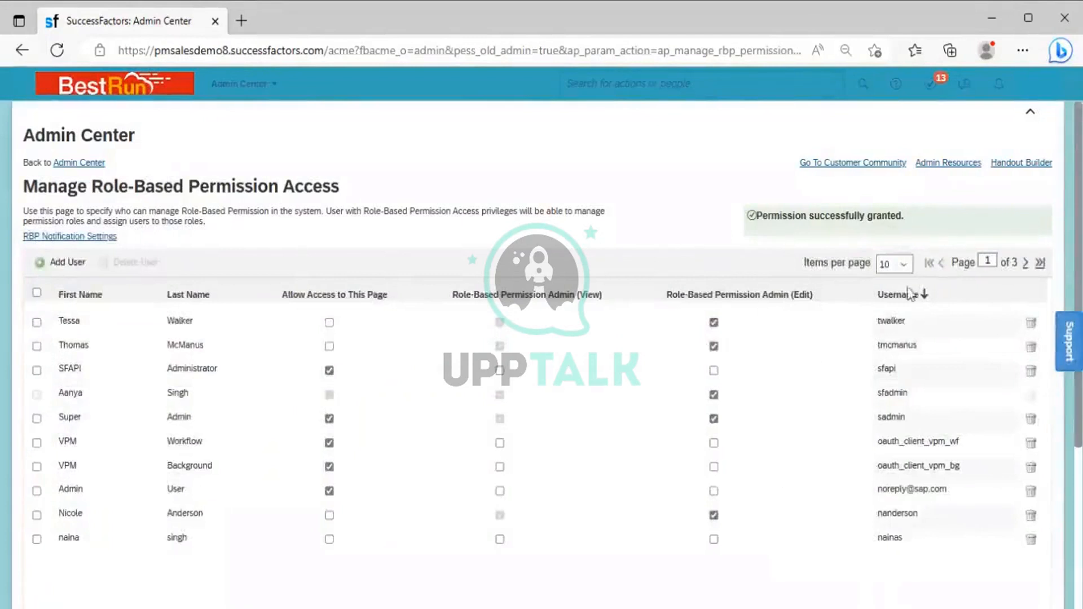
Step: Show 25 items per page in the permission access list and check the newly added employee's row
{"action": "left_click", "coordinate": [905, 269]}
{"action": "left_click", "coordinate": [892, 295]}
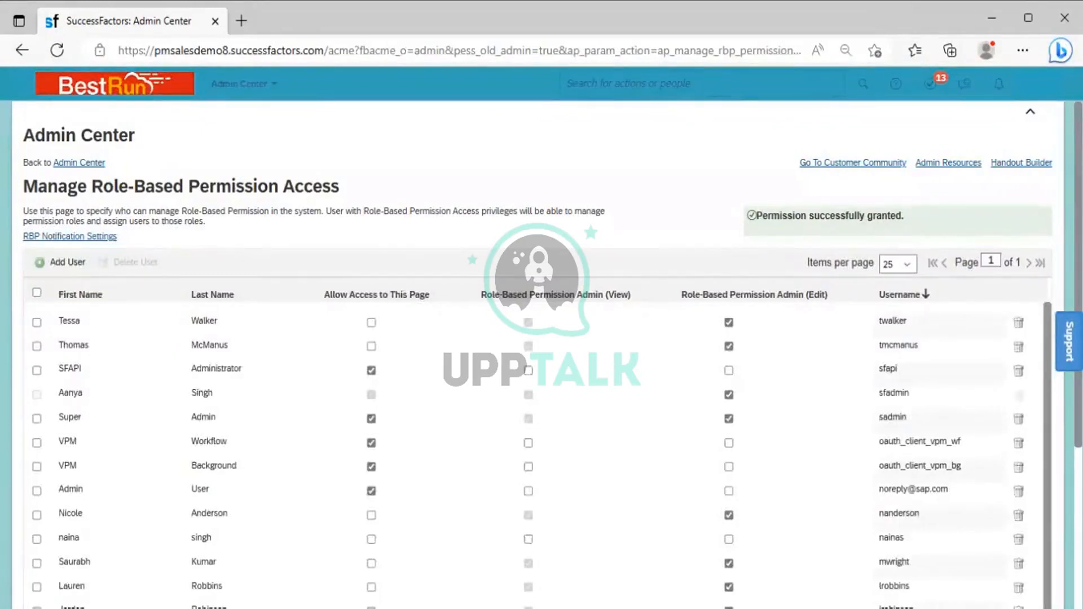
{"action": "scroll", "coordinate": [528, 474], "scroll_direction": "down", "scroll_amount": 5}
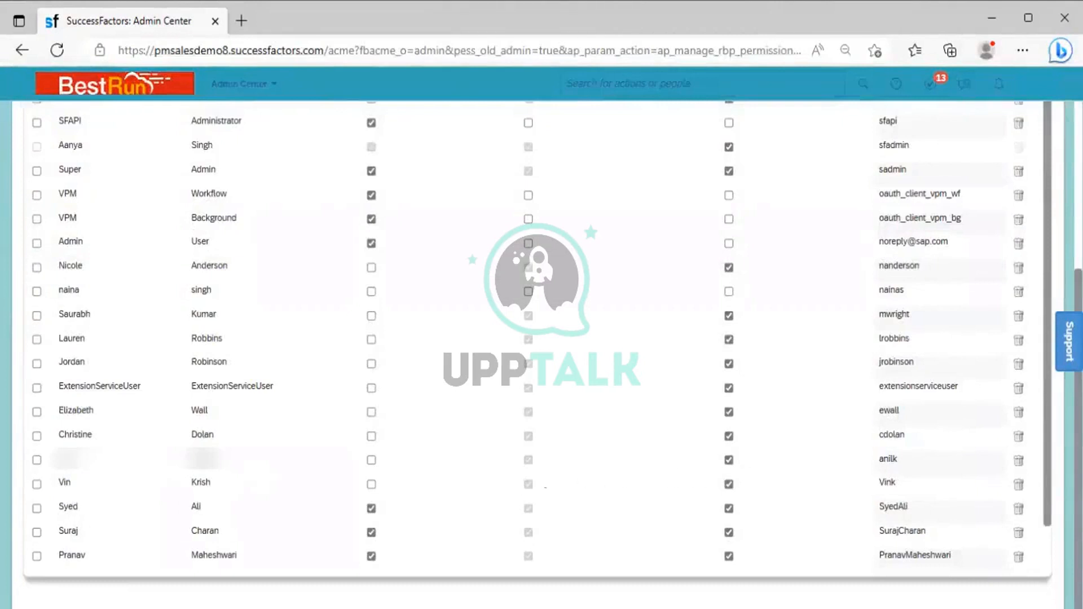
{"action": "left_click", "coordinate": [729, 484]}
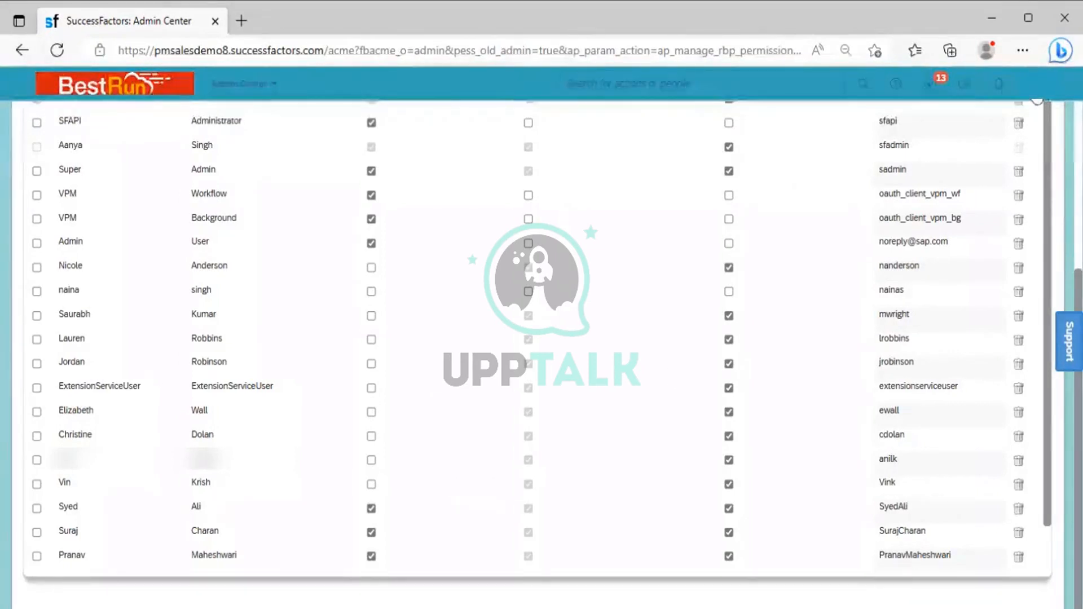
Step: Proxy as the employee who was just granted role-based permission access, entering that person's name as the target user
{"action": "left_click", "coordinate": [1036, 89]}
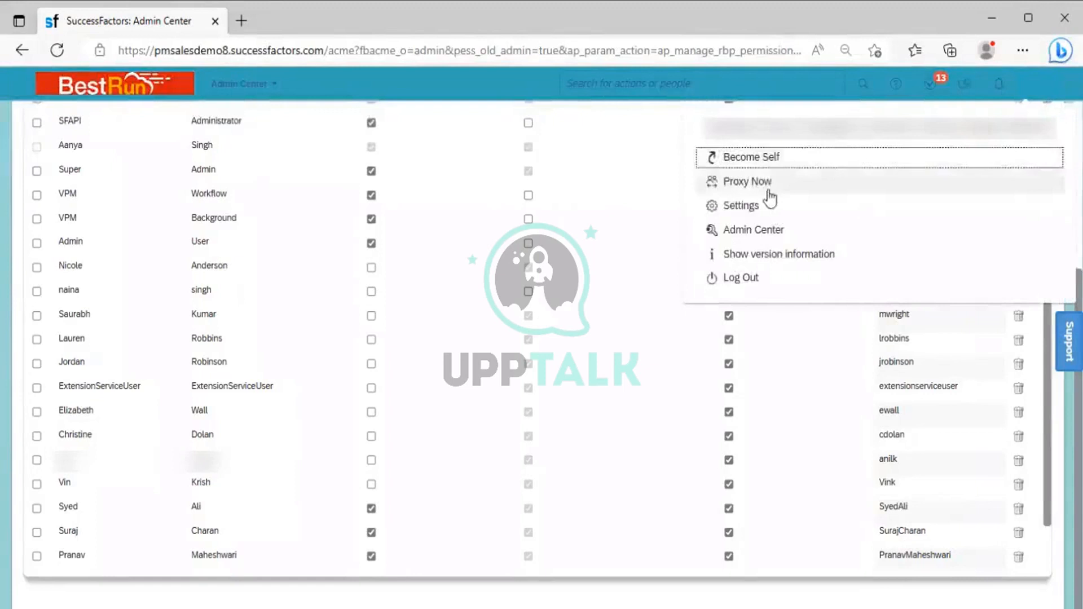
{"action": "left_click", "coordinate": [767, 187]}
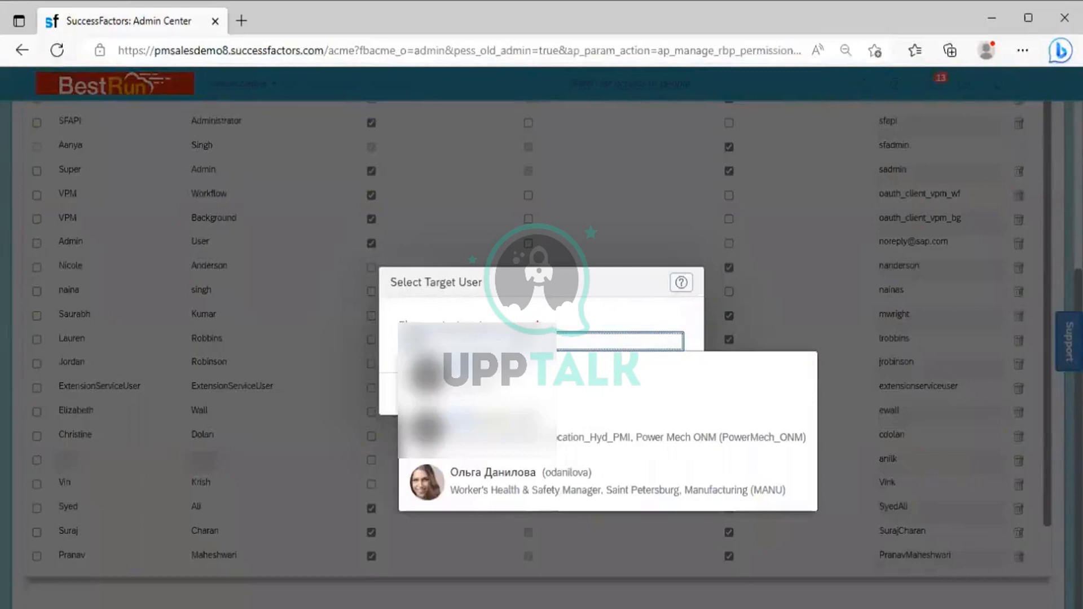
{"action": "left_click", "coordinate": [483, 473]}
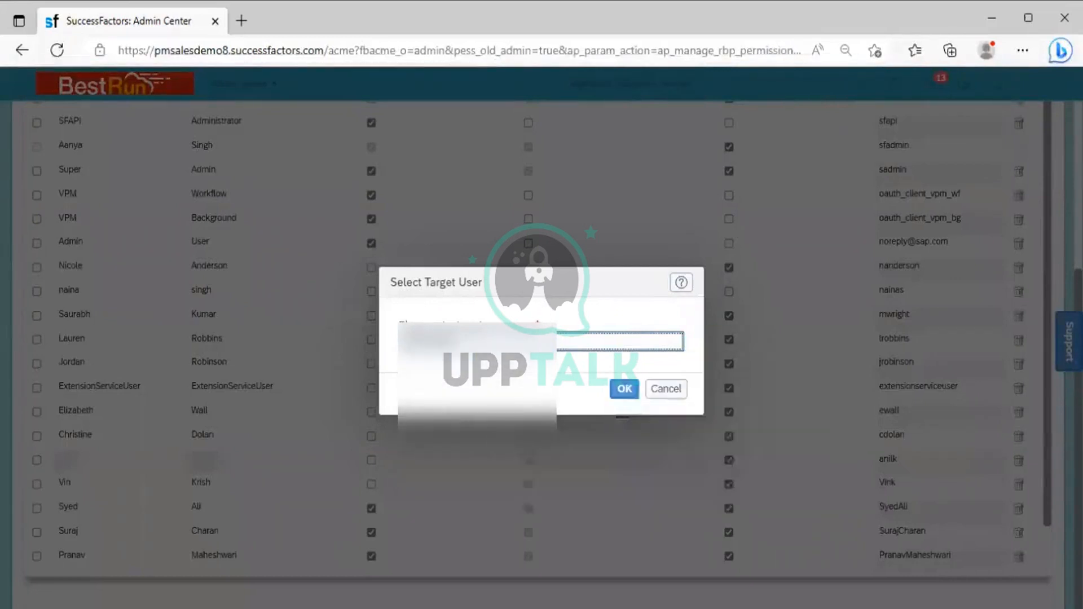
{"action": "left_click", "coordinate": [624, 390]}
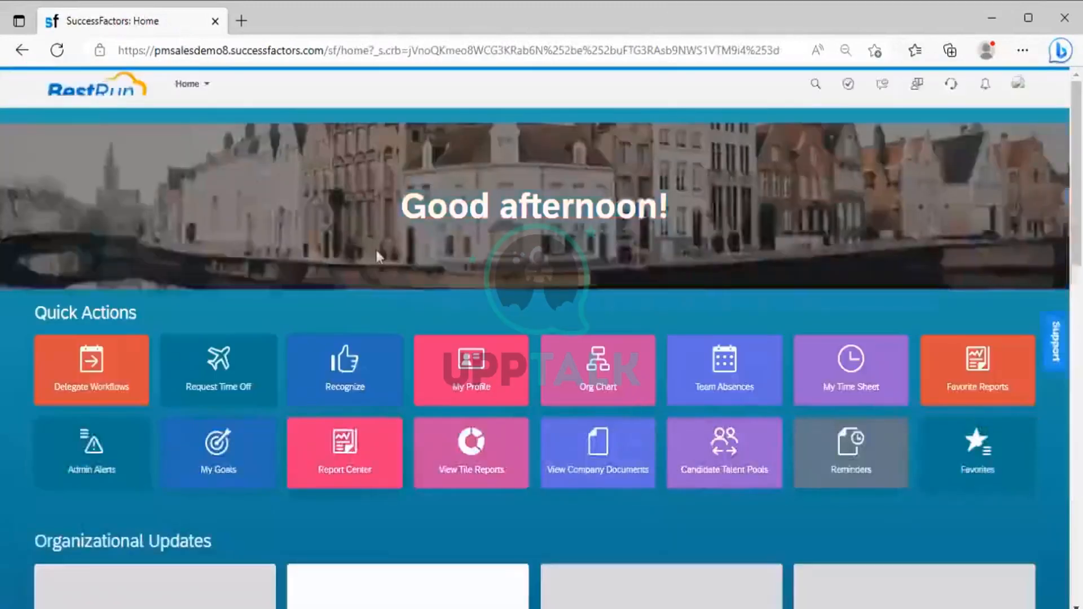
Step: Examine the Set User Permissions section in the full Admin Center tools list for this proxied employee, and close the list
{"action": "left_click", "coordinate": [207, 86]}
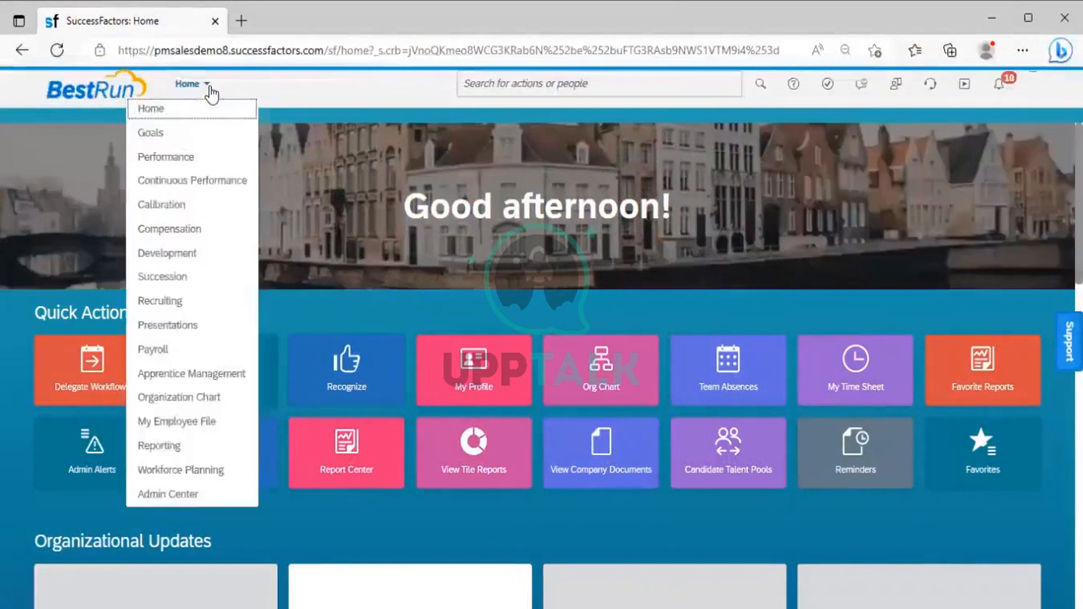
{"action": "left_click", "coordinate": [179, 496]}
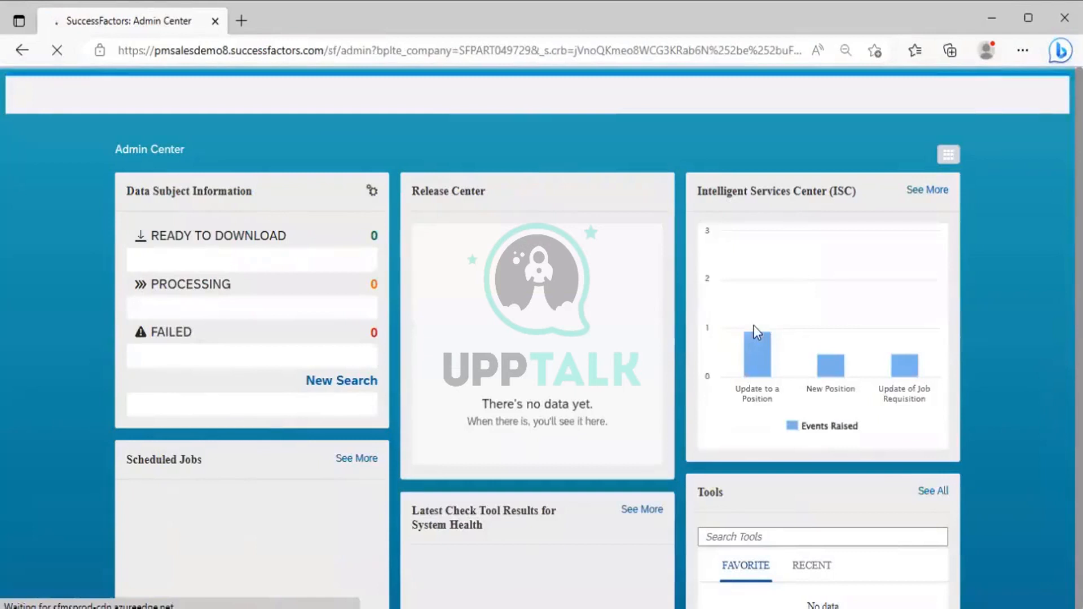
{"action": "mouse_move", "coordinate": [755, 304]}
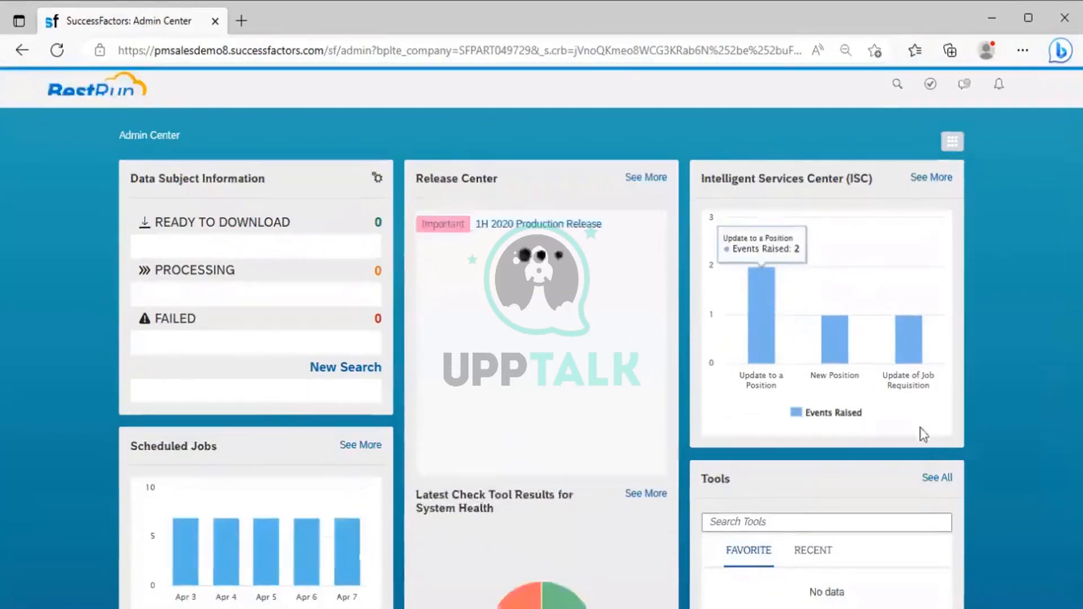
{"action": "left_click", "coordinate": [930, 484]}
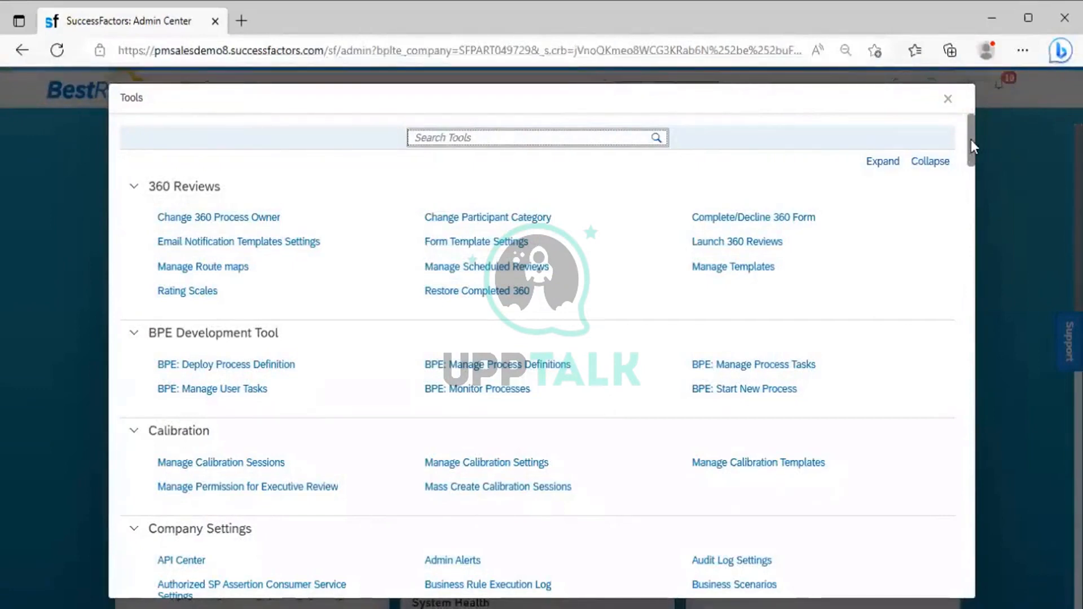
{"action": "scroll", "coordinate": [967, 208], "scroll_direction": "down", "scroll_amount": 1}
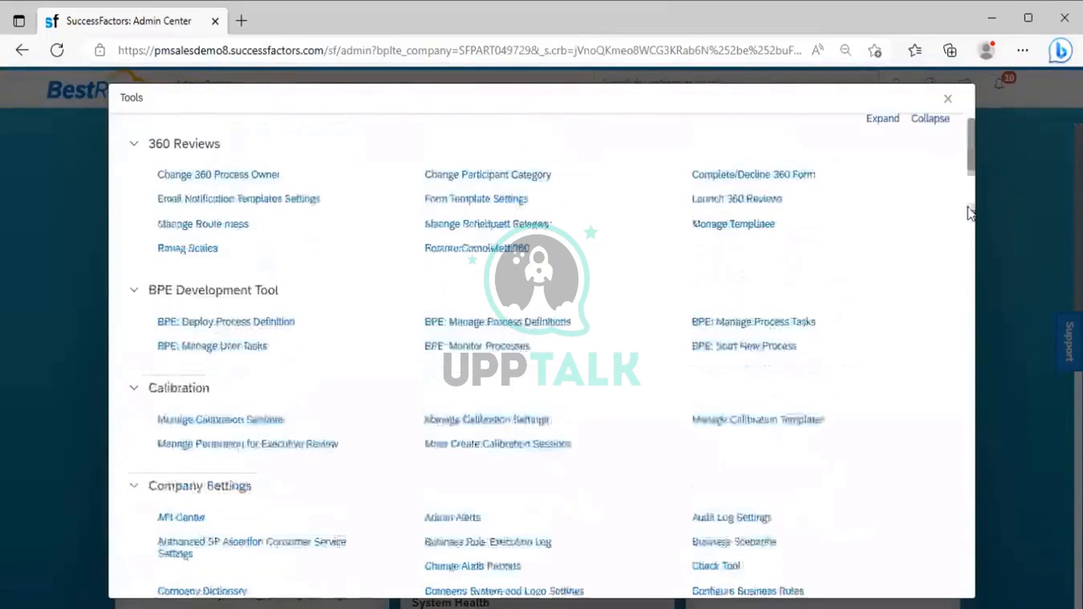
{"action": "left_click_drag", "start_coordinate": [970, 154], "coordinate": [964, 547]}
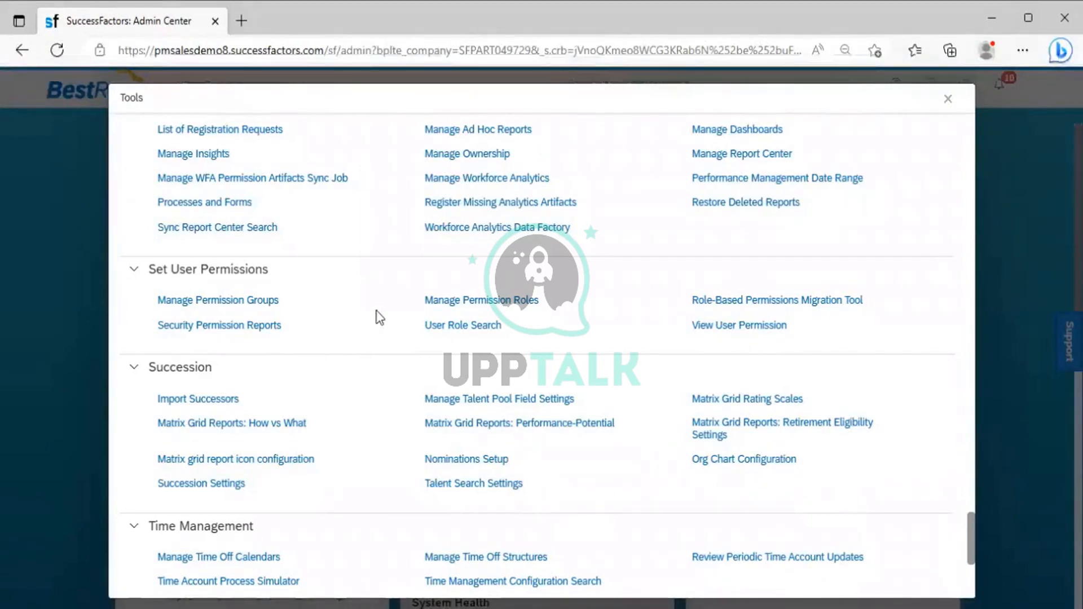
{"action": "left_click", "coordinate": [949, 101]}
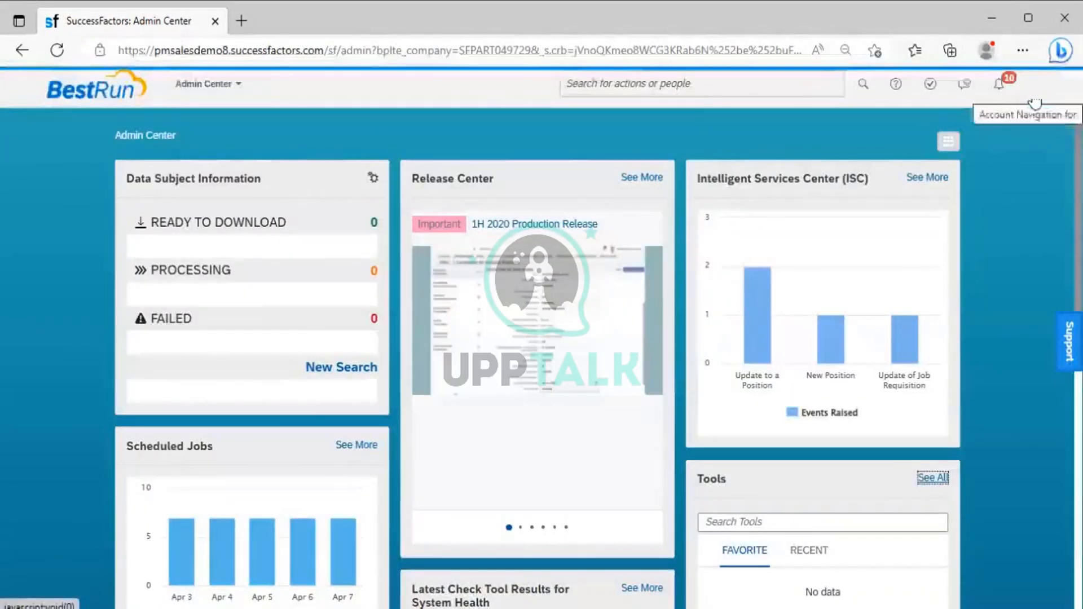
Step: Return the proxy to the administrative support user by searching for "SF ADMIN" as the target user name
{"action": "left_click", "coordinate": [1035, 103]}
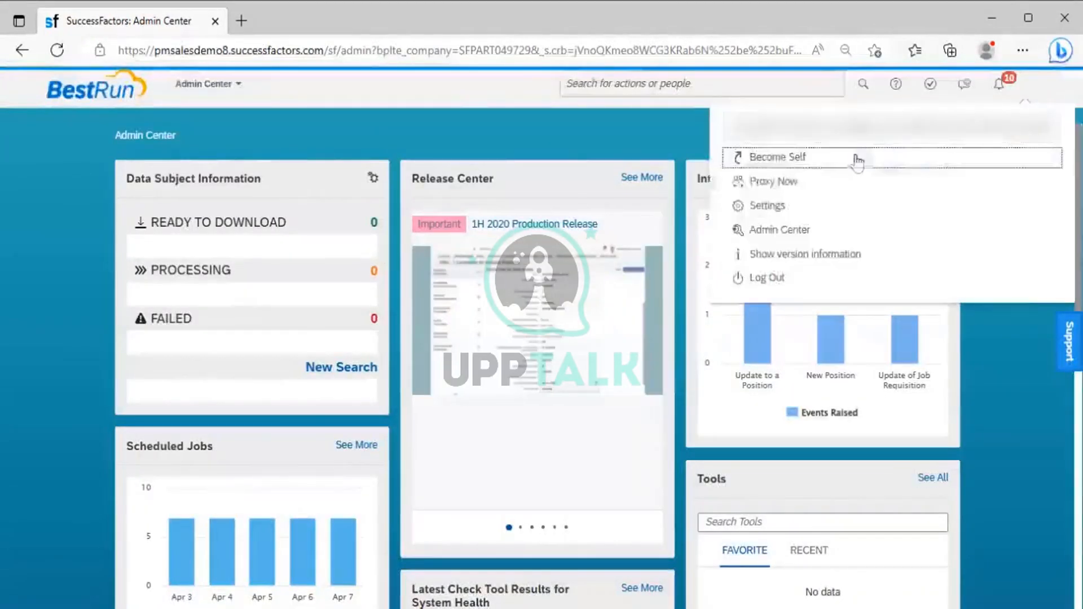
{"action": "left_click", "coordinate": [794, 177]}
{"action": "type", "text": "SF ADMIN"}
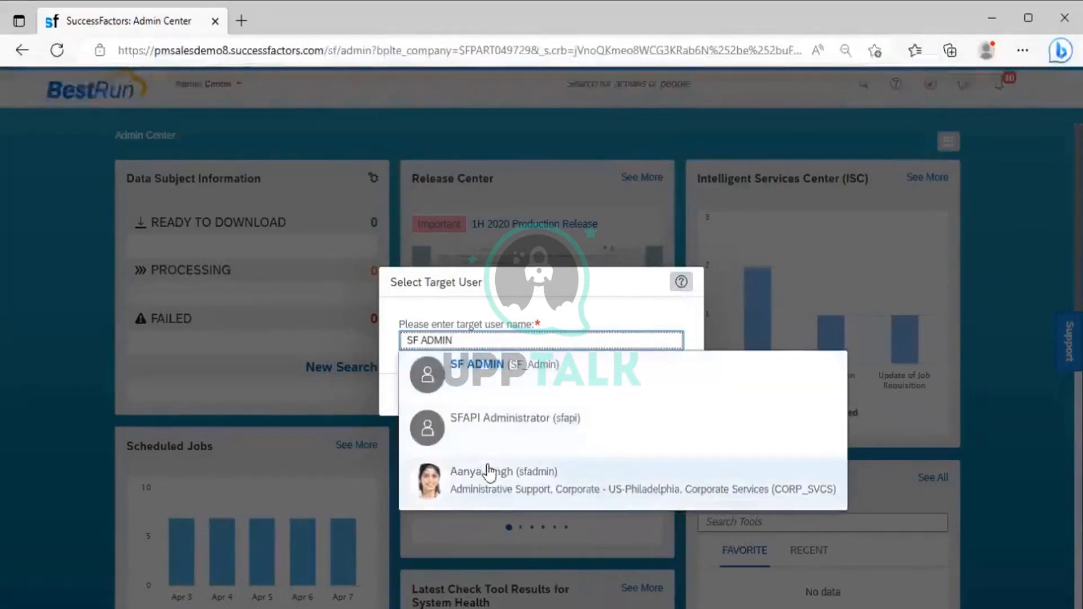
{"action": "left_click", "coordinate": [499, 486]}
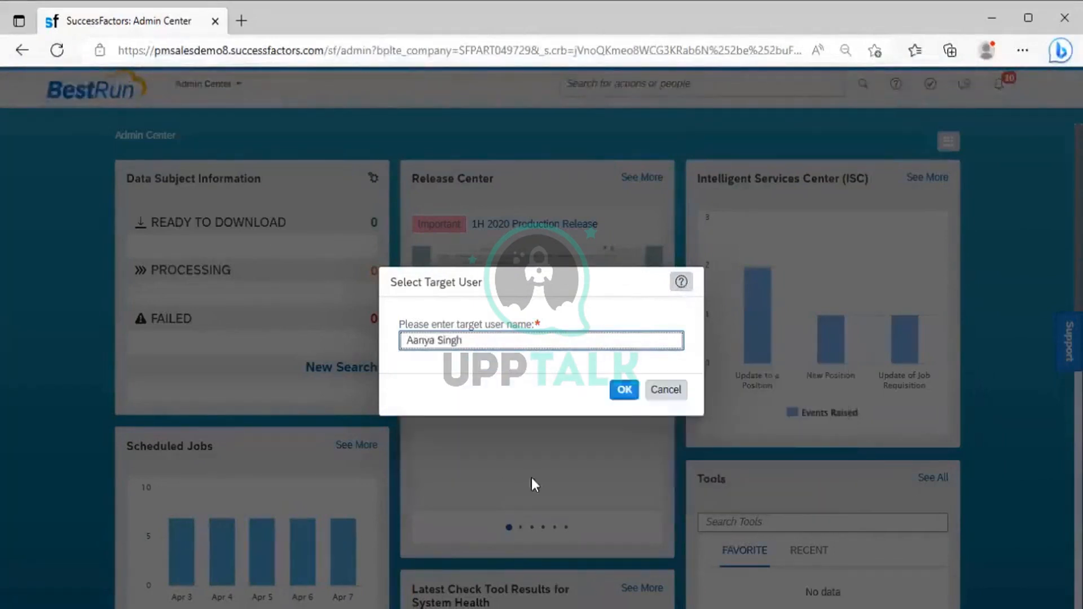
{"action": "left_click", "coordinate": [622, 394]}
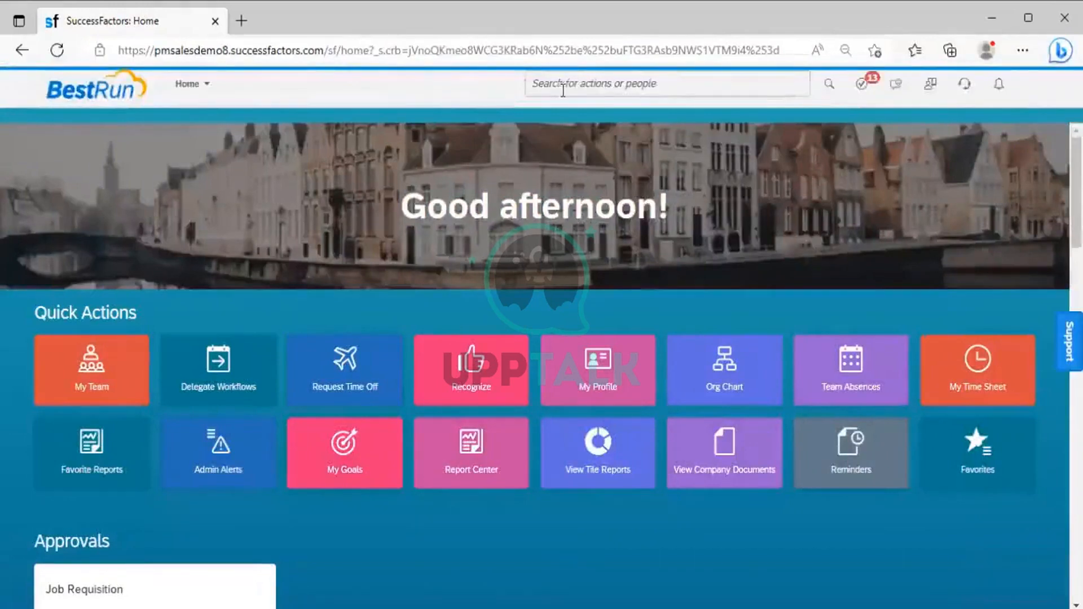
Step: Open Manage Role-Based Permission Access by searching for "Manage role based" and remove one user's permission from the list
{"action": "left_click", "coordinate": [573, 86]}
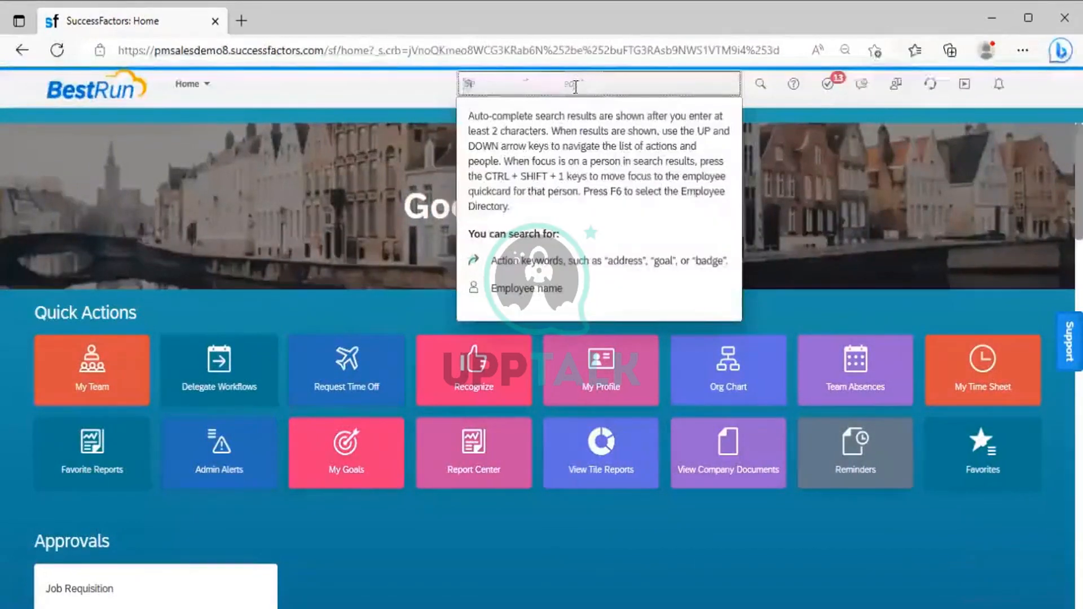
{"action": "type", "text": "Manage"}
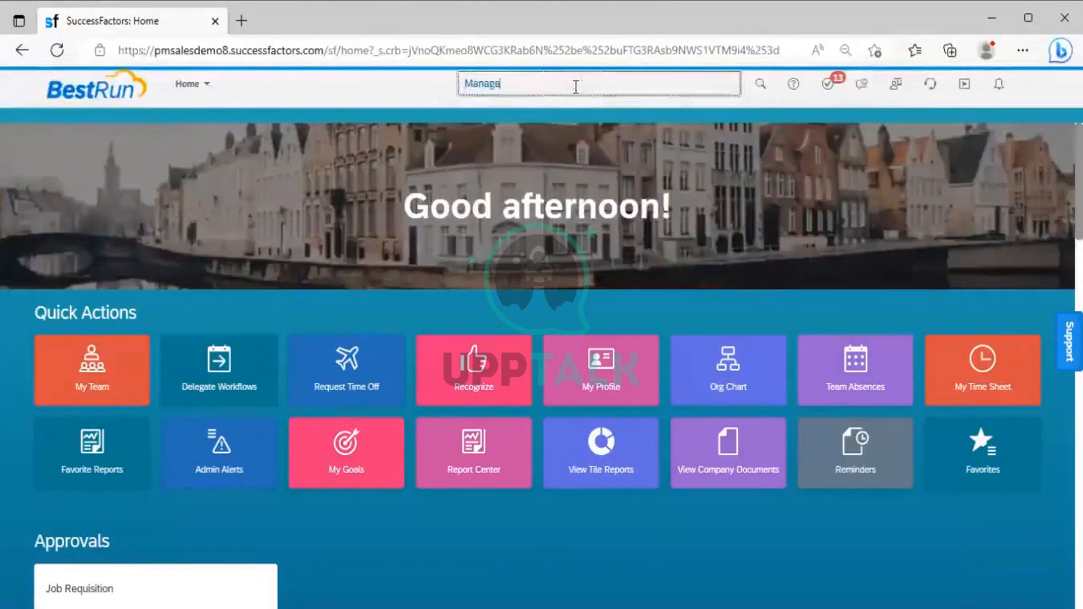
{"action": "type", "text": " role"}
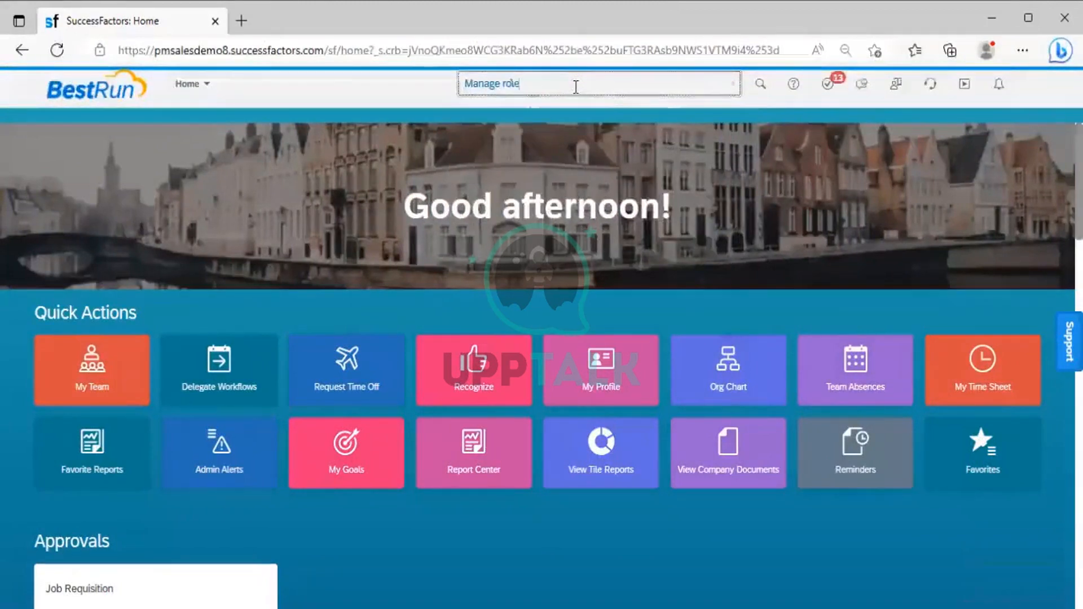
{"action": "type", "text": " based"}
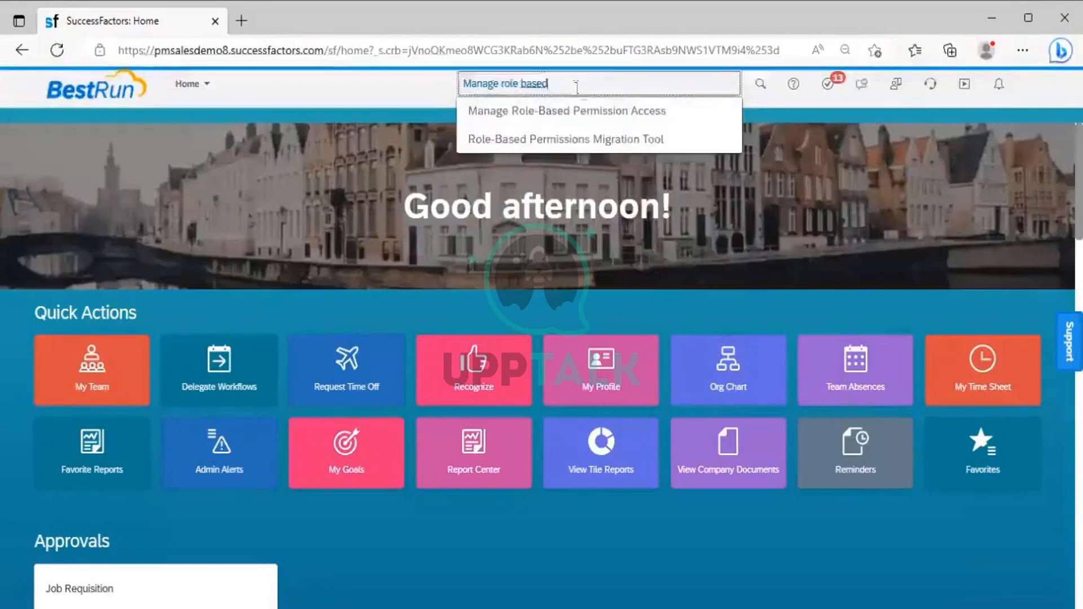
{"action": "left_click", "coordinate": [600, 108]}
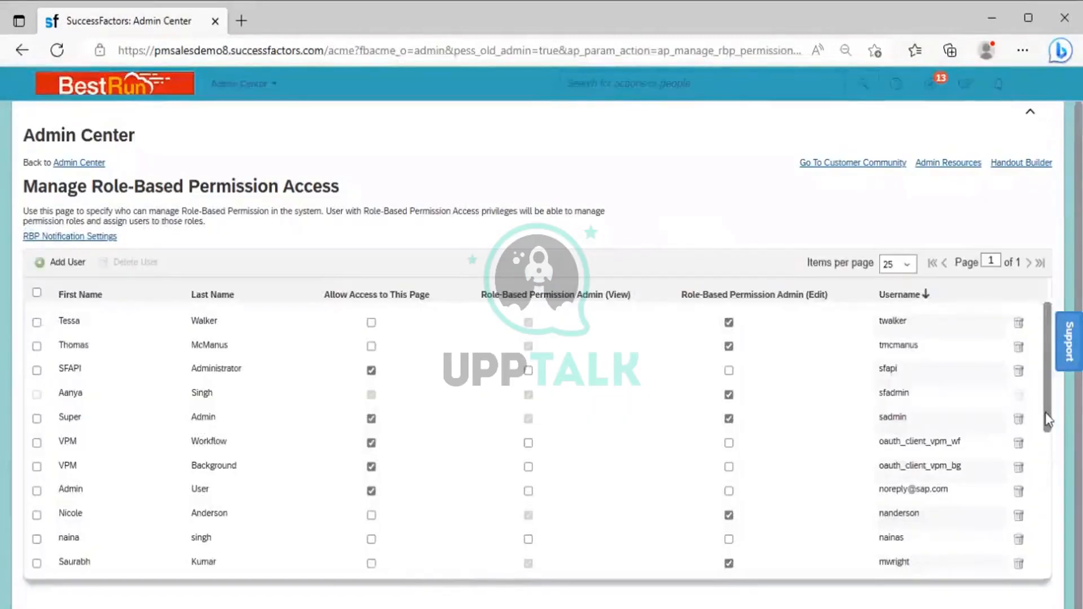
{"action": "left_click_drag", "start_coordinate": [1046, 420], "coordinate": [1044, 575]}
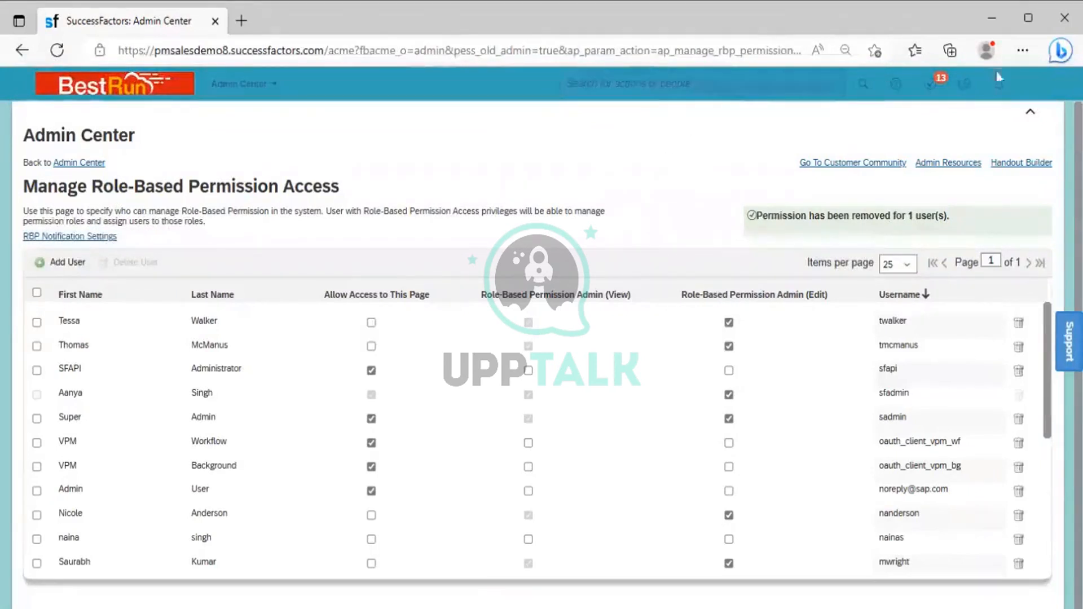
Step: End the proxy session by becoming self again in SuccessFactors
{"action": "left_click", "coordinate": [1033, 84]}
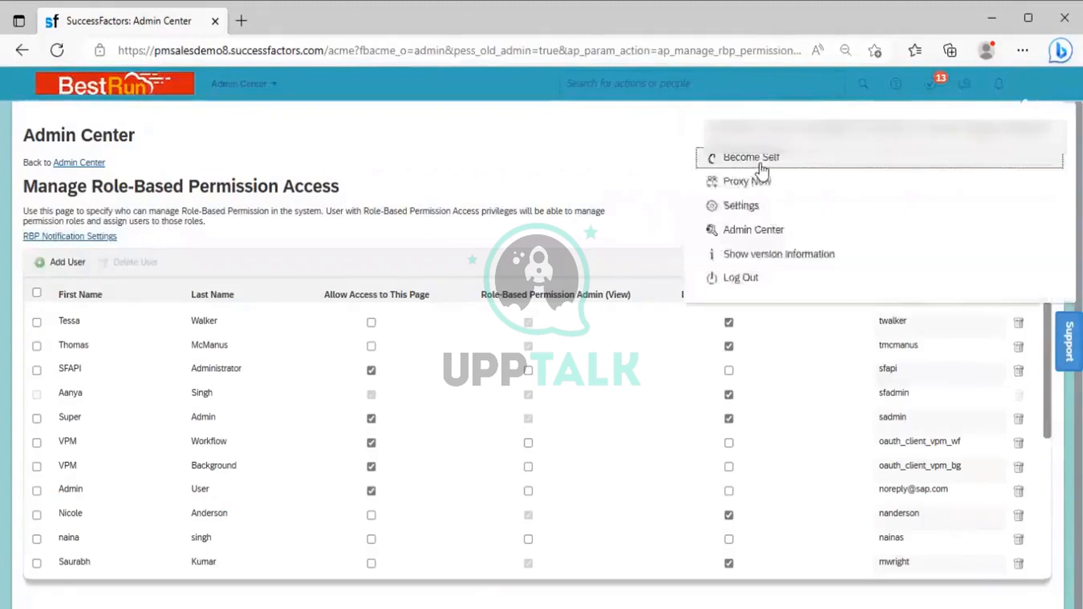
{"action": "left_click", "coordinate": [760, 164]}
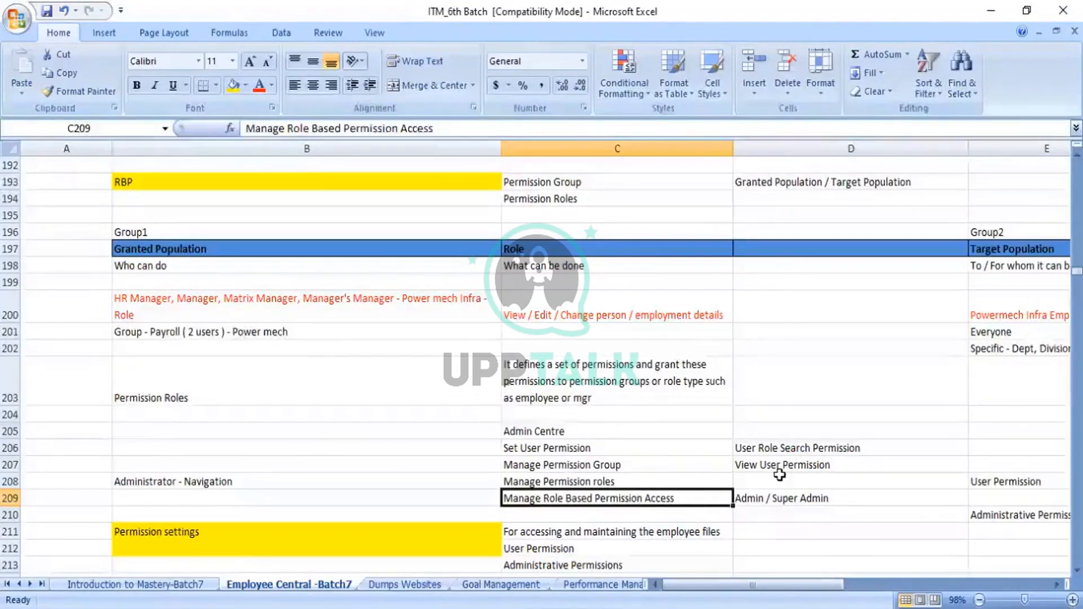
Step: Switch to the ITM_6th Batch workbook in Excel and review the Permission settings notes on user and administrative permissions
{"action": "key", "text": "Down"}
{"action": "key", "text": "Down"}
{"action": "key", "text": "Down"}
{"action": "key", "text": "Down"}
{"action": "key", "text": "Down"}
{"action": "key", "text": "Down"}
{"action": "key", "text": "Down"}
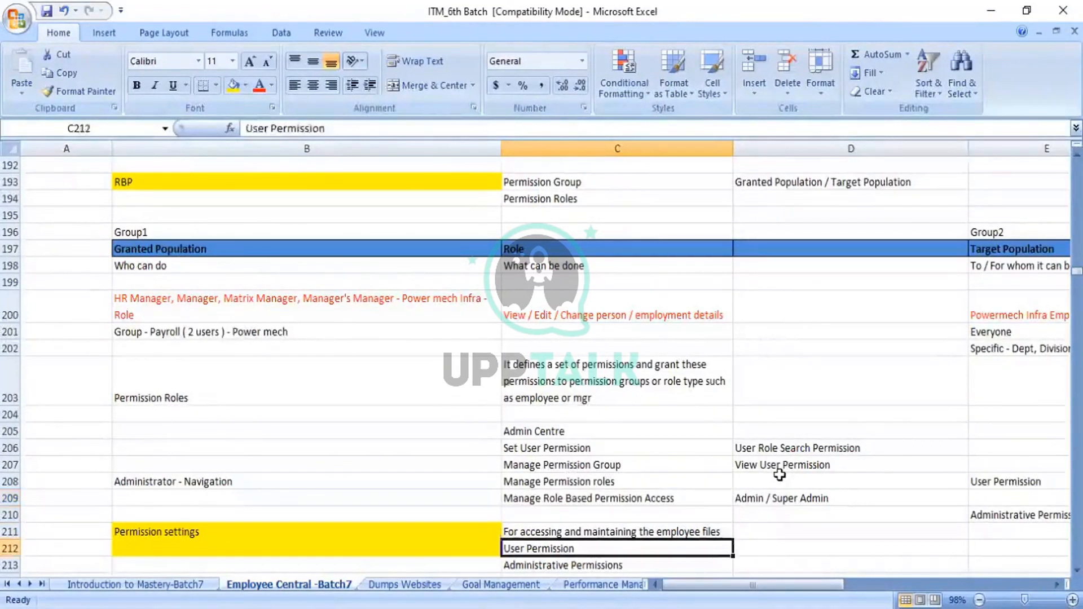
{"action": "key", "text": "Up"}
{"action": "key", "text": "Up"}
{"action": "key", "text": "Up"}
{"action": "key", "text": "Up"}
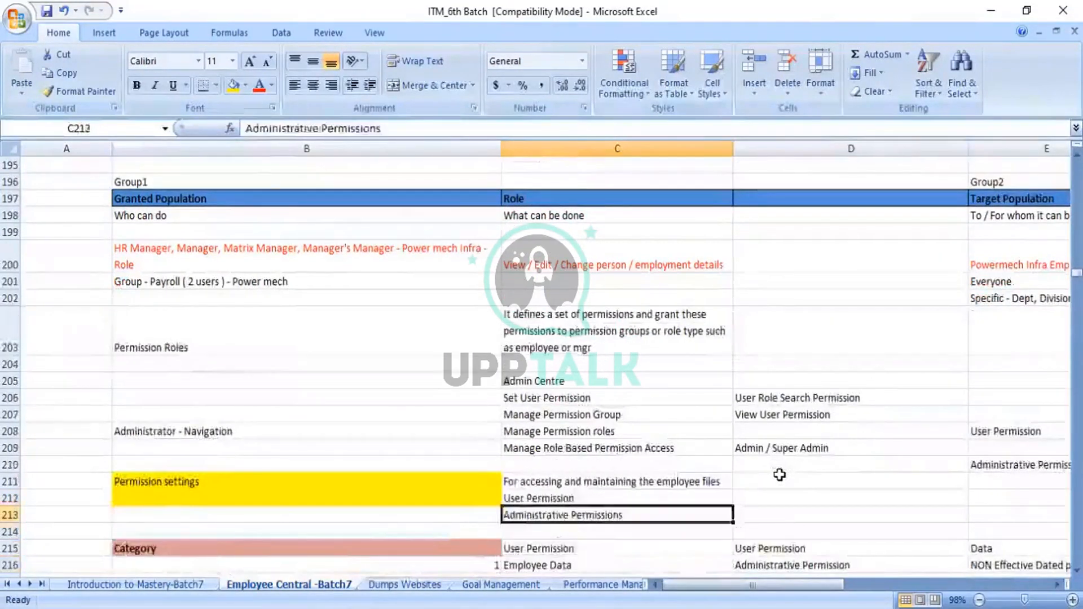
{"action": "key", "text": "Up"}
{"action": "key", "text": "Up"}
{"action": "key", "text": "Up"}
{"action": "key", "text": "Up"}
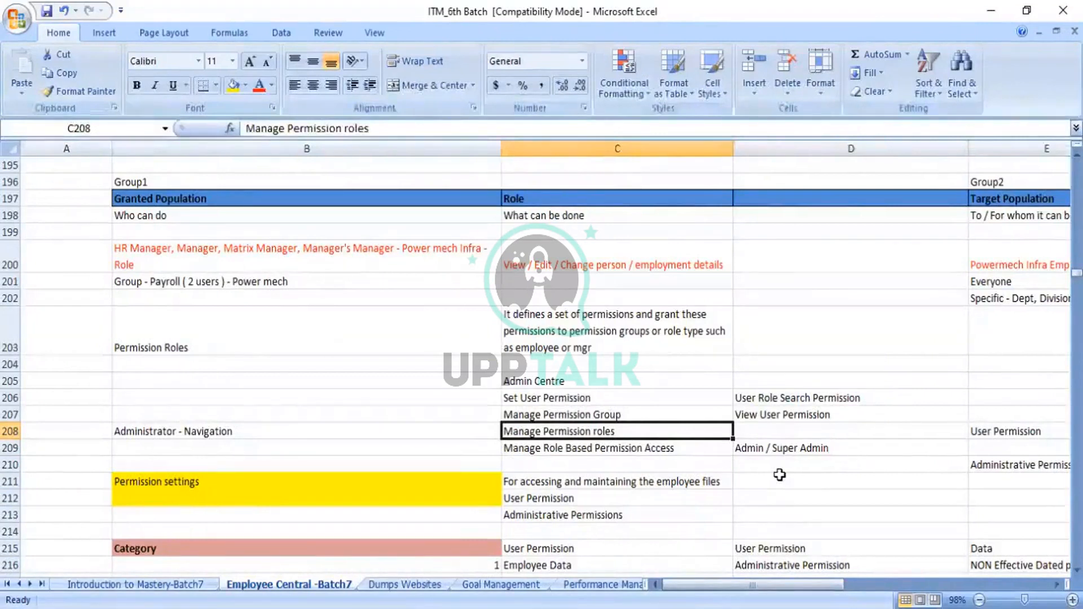
Step: Examine the Admin Centre navigation entries in column C, from Set User Permission through Manage Role Based Permission Access
{"action": "key", "text": "Up"}
{"action": "key", "text": "Down"}
{"action": "key", "text": "Down"}
{"action": "key", "text": "Up"}
{"action": "key", "text": "Up"}
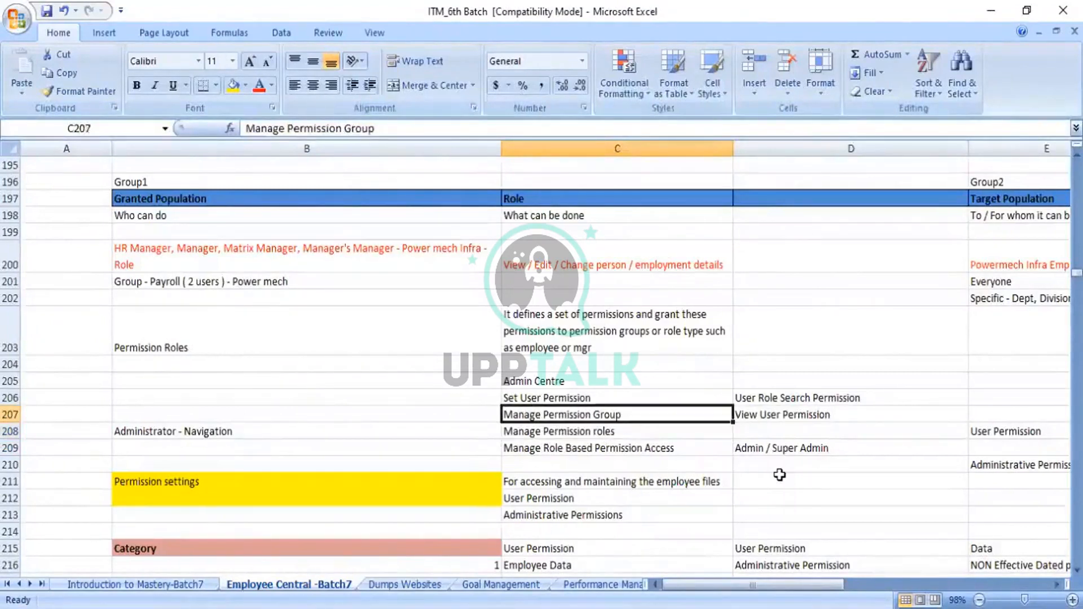
{"action": "key", "text": "Down"}
{"action": "key", "text": "Down"}
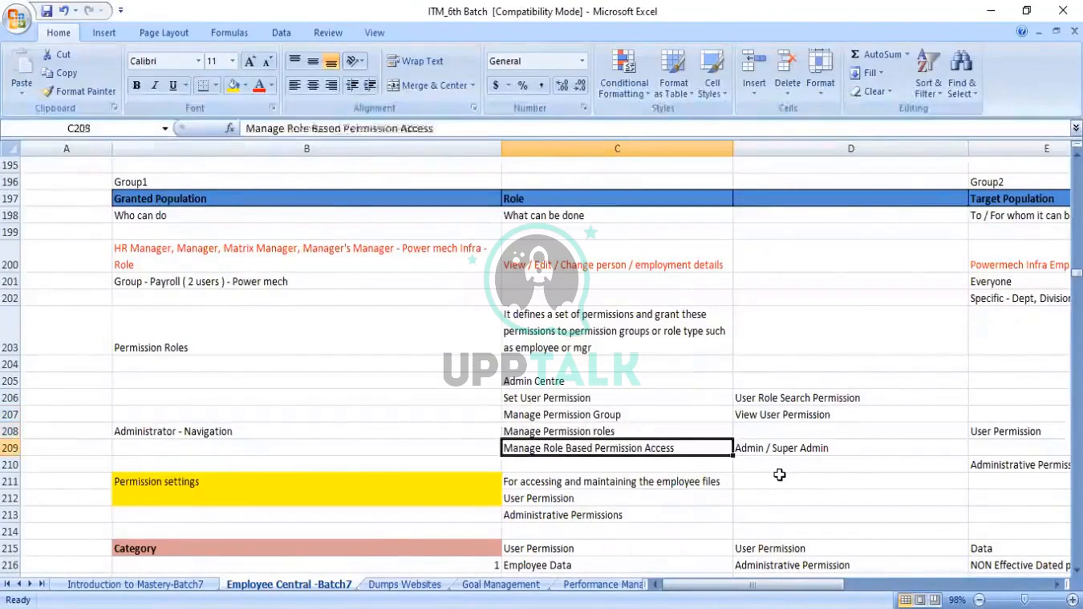
{"action": "key", "text": "Up"}
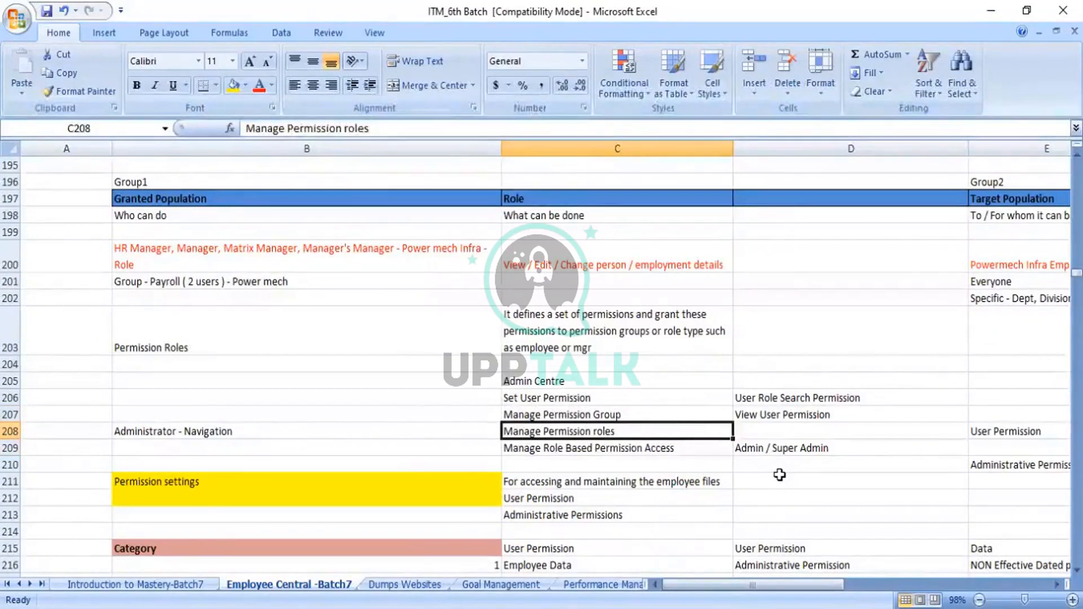
{"action": "key", "text": "Down"}
{"action": "key", "text": "Up"}
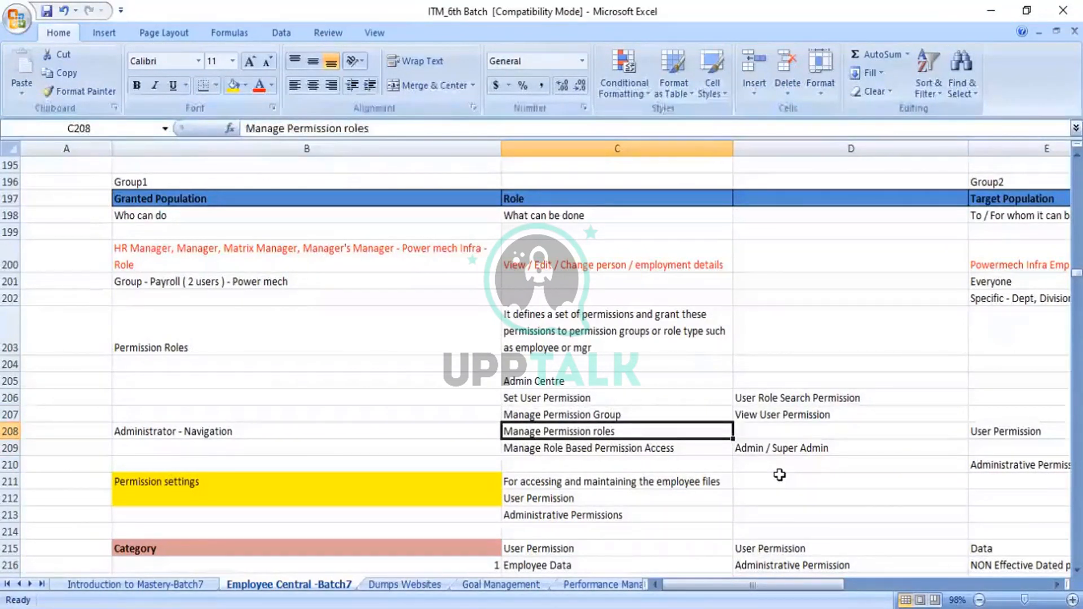
{"action": "key", "text": "Down"}
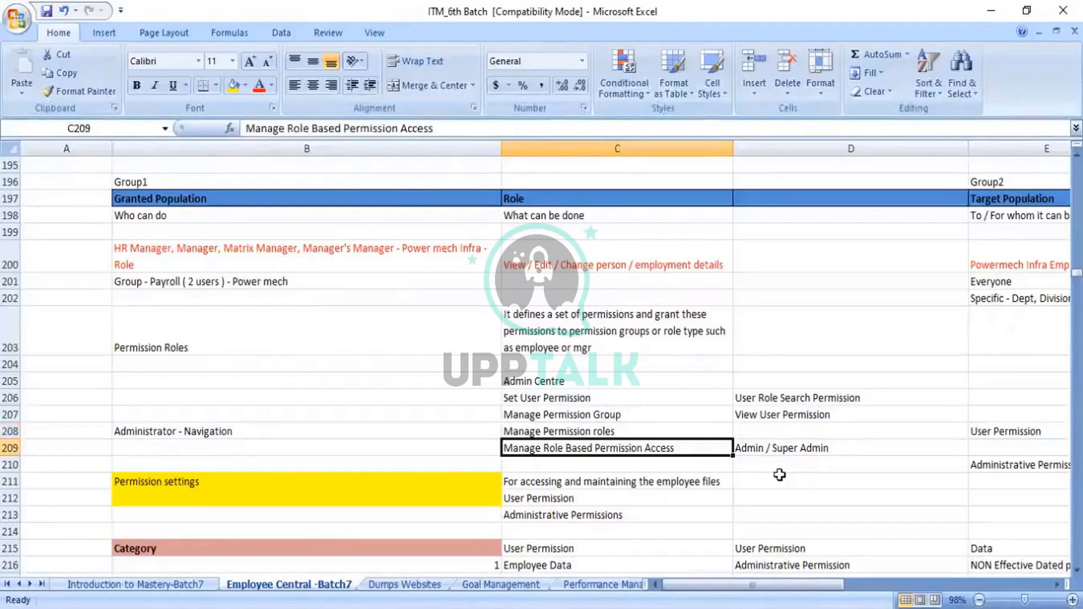
{"action": "key", "text": "Up"}
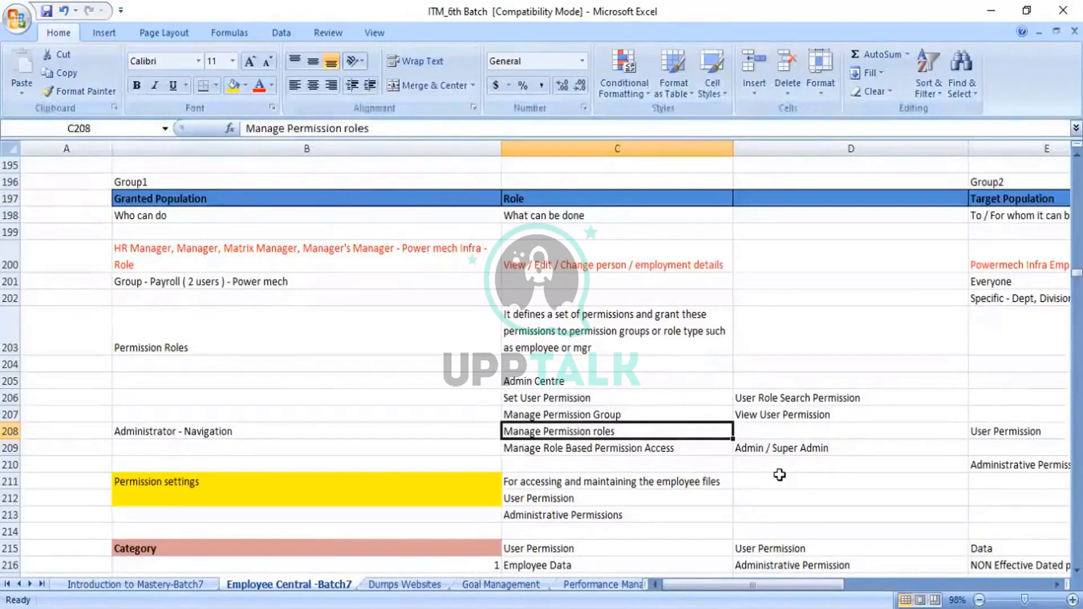
{"action": "key", "text": "Up"}
{"action": "key", "text": "Up"}
{"action": "key", "text": "Up"}
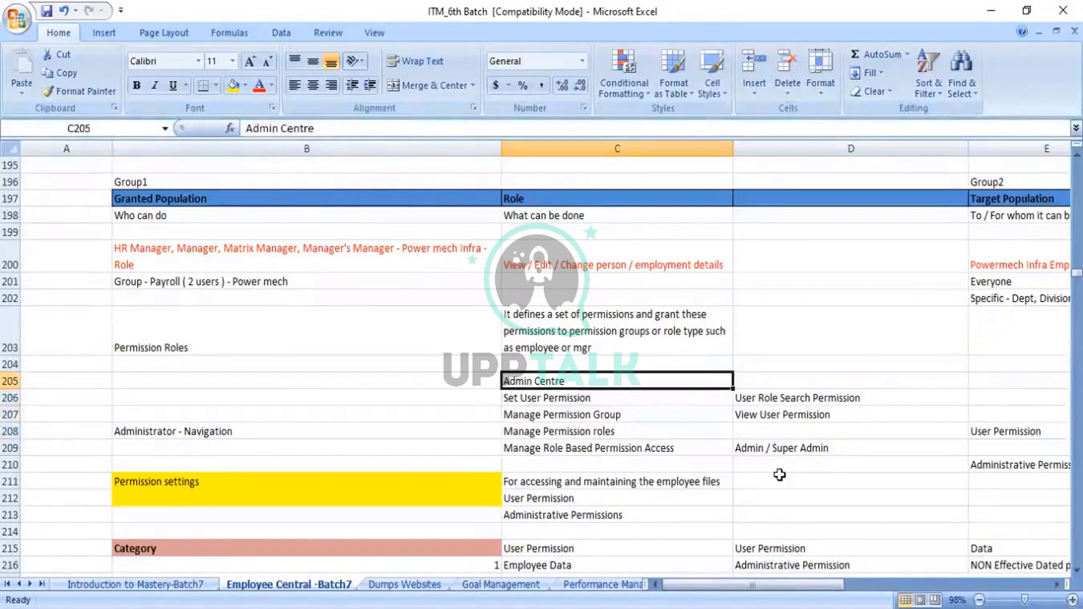
{"action": "key", "text": "Down"}
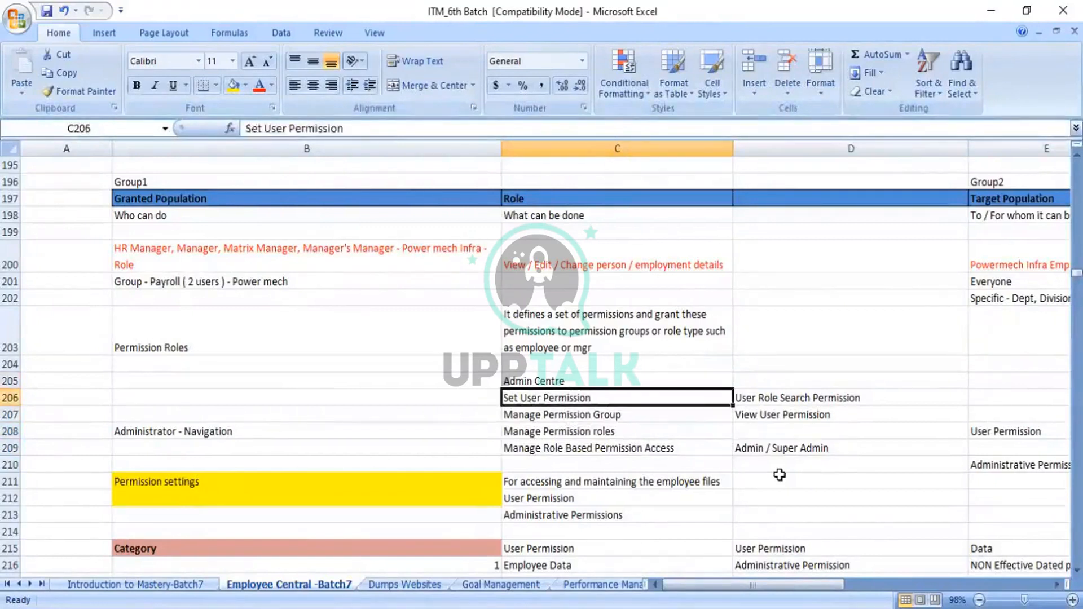
{"action": "key", "text": "Down"}
{"action": "key", "text": "Down"}
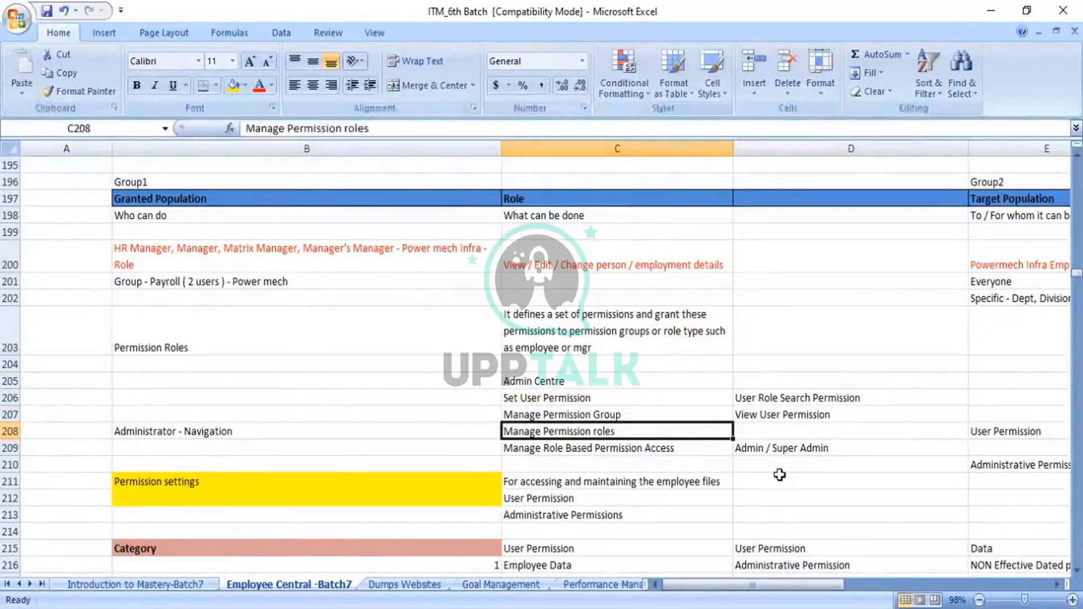